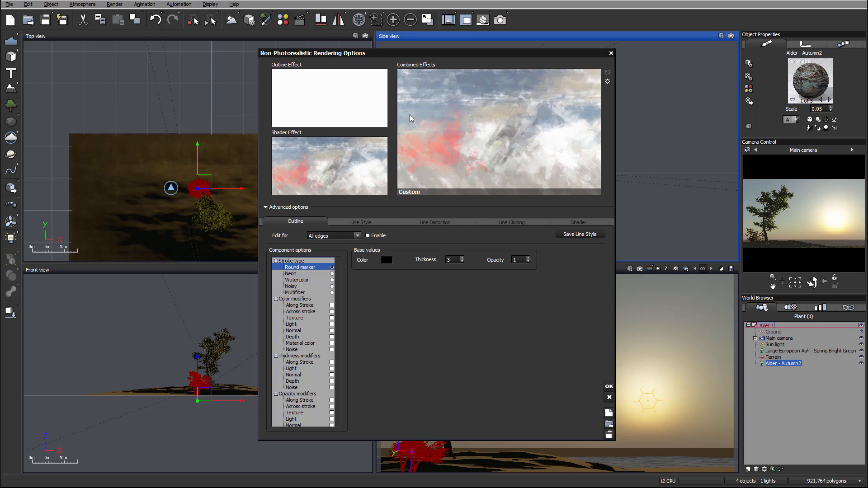
# Set the outline's stroke type to Watercolor with 42.74 internal opacity and 59.84 ring opacity.
pyautogui.click(300, 279)
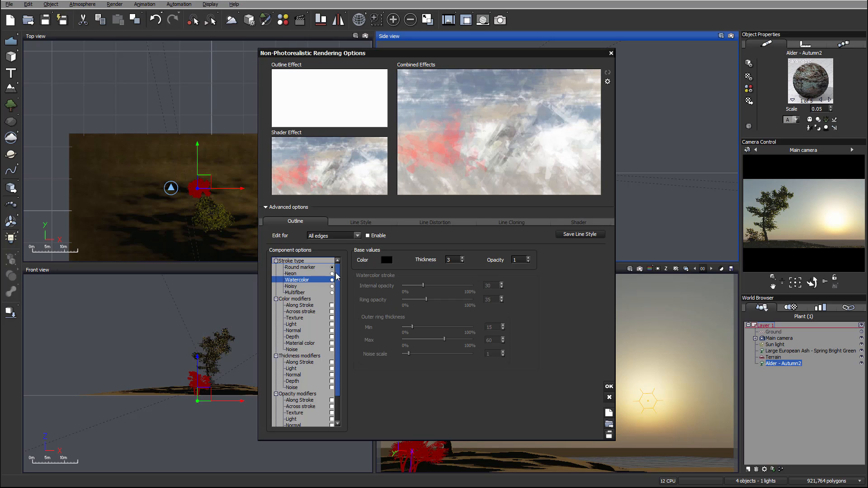
pyautogui.click(332, 280)
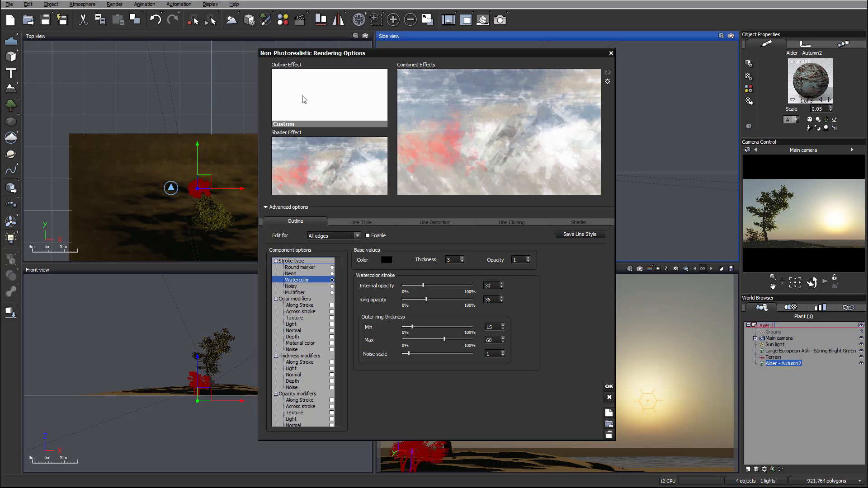
pyautogui.click(316, 267)
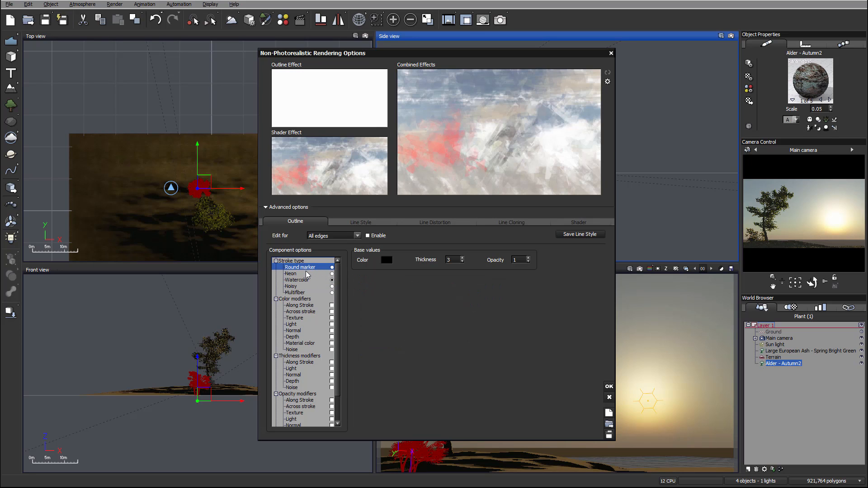
pyautogui.click(305, 293)
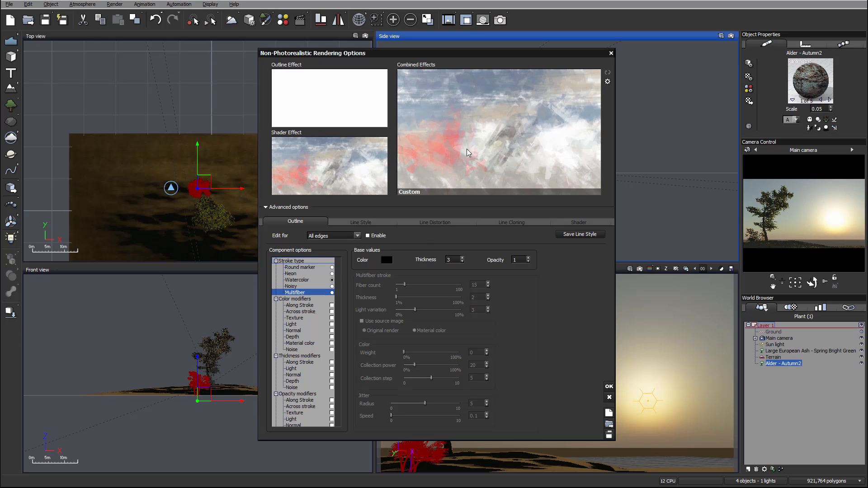
pyautogui.click(306, 280)
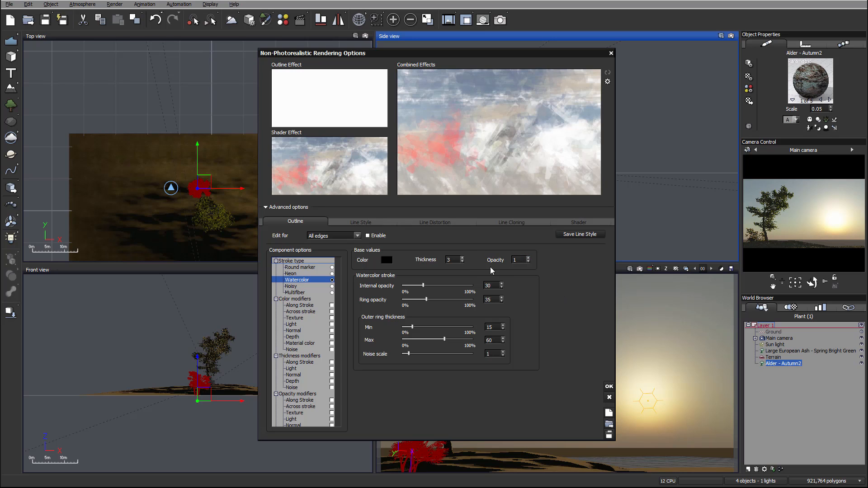
pyautogui.doubleClick(453, 260)
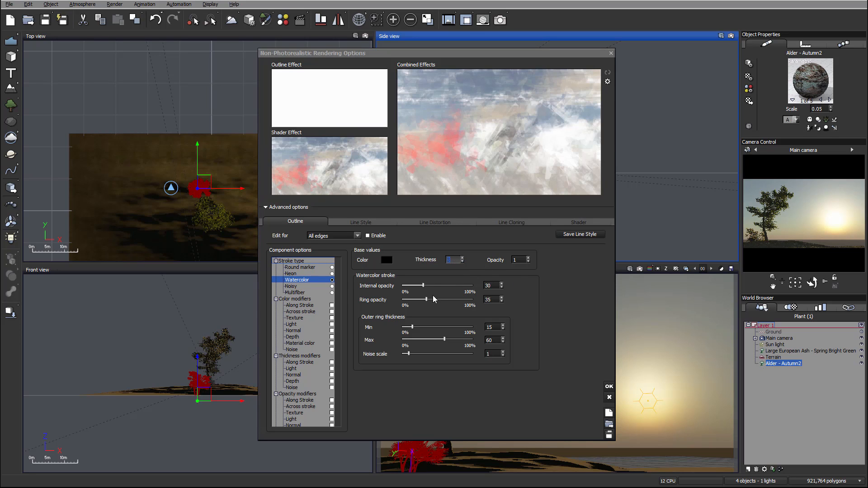
pyautogui.moveTo(426, 300)
pyautogui.mouseDown()
pyautogui.moveTo(448, 297)
pyautogui.moveTo(440, 283)
pyautogui.moveTo(451, 298)
pyautogui.moveTo(431, 285)
pyautogui.mouseUp()
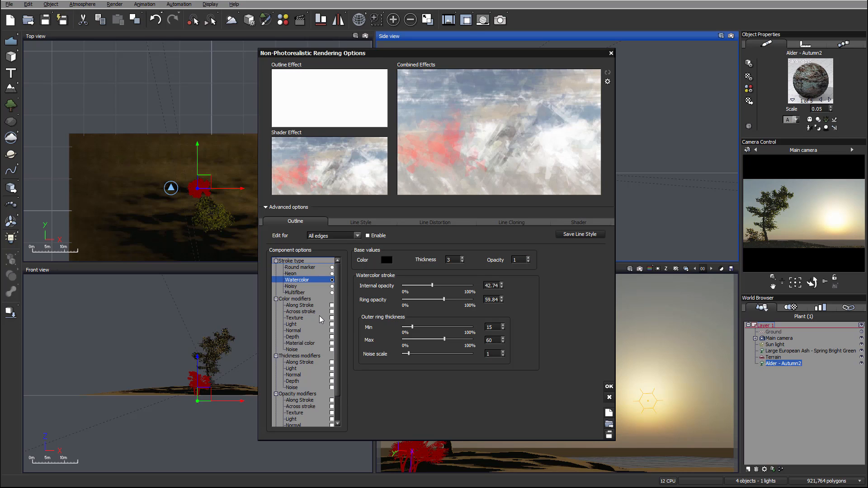
# Enable the Material color modifier for the outline at strength 25 and set the line tracing precision to Relaxed.
pyautogui.click(309, 343)
pyautogui.click(332, 343)
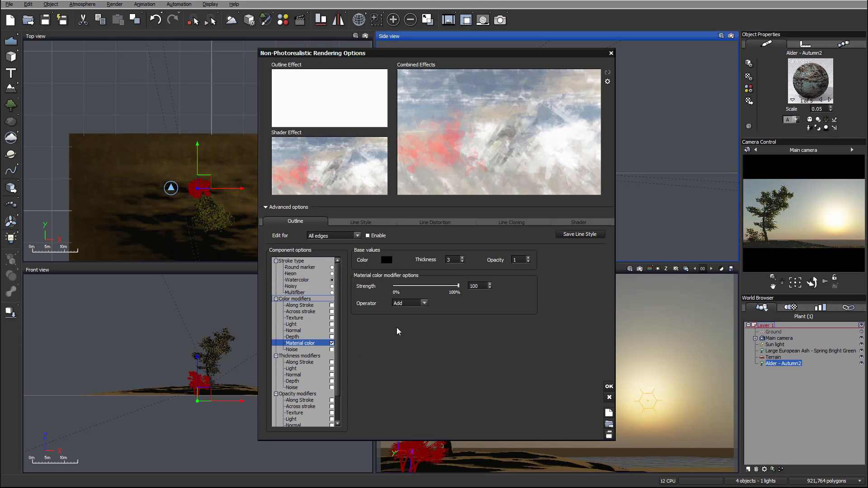
pyautogui.moveTo(458, 286); pyautogui.dragTo(409, 290)
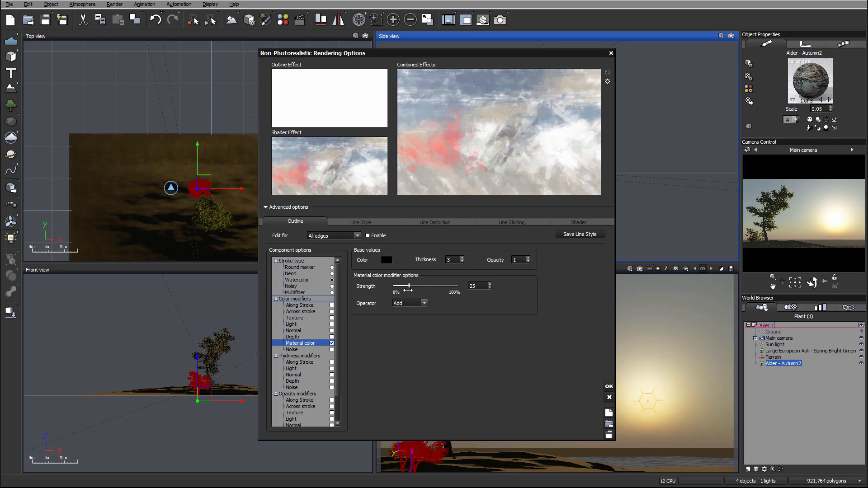
pyautogui.click(378, 219)
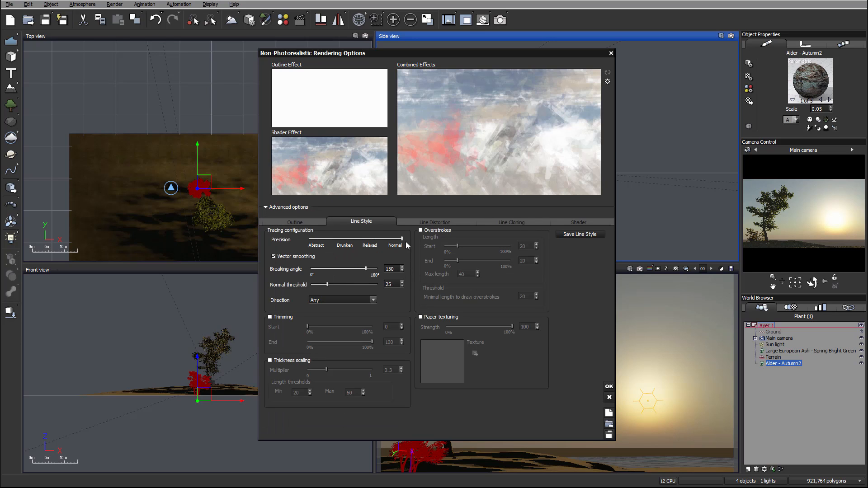
pyautogui.moveTo(401, 239); pyautogui.dragTo(362, 244)
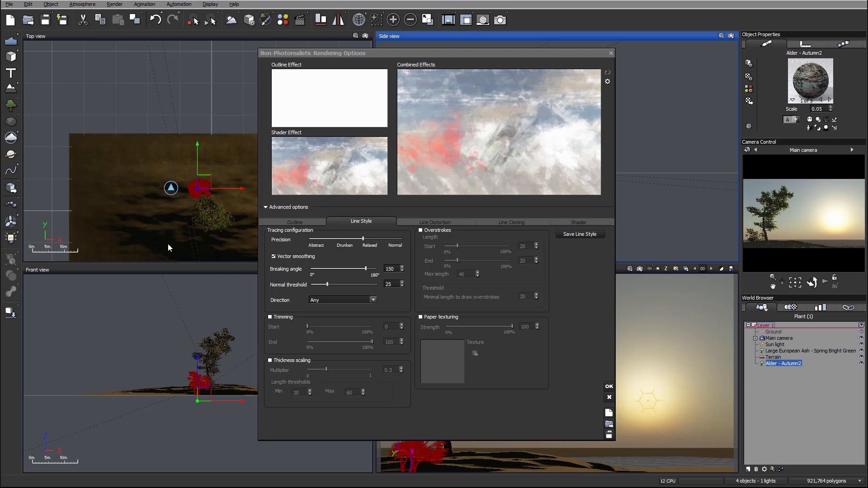
# Set the outline's base thickness to 100 and raise the Material color modifier's strength.
pyautogui.click(283, 220)
pyautogui.doubleClick(458, 259)
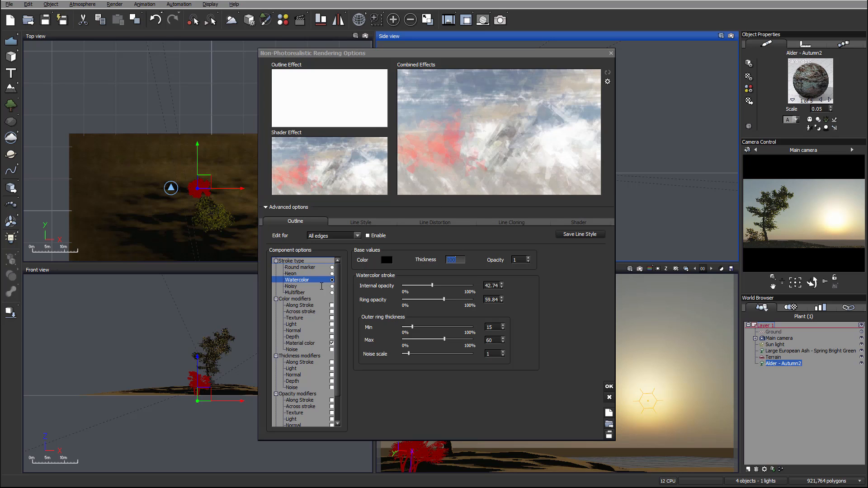
pyautogui.click(303, 343)
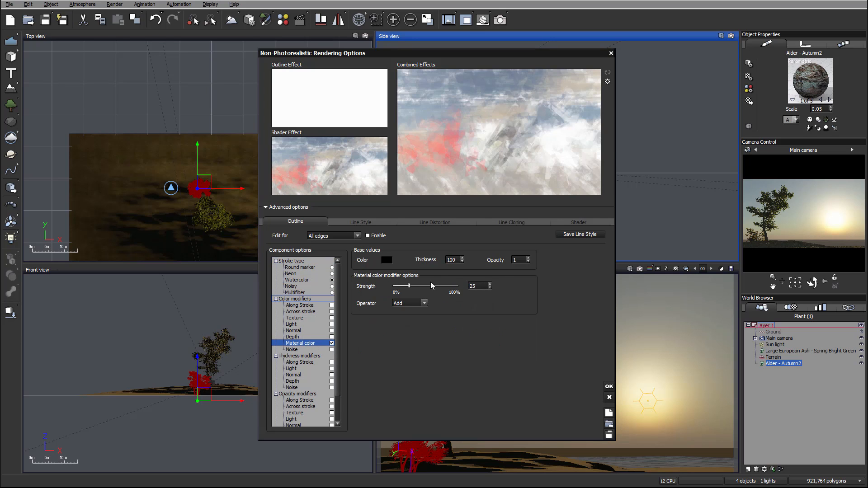
pyautogui.moveTo(409, 285)
pyautogui.mouseDown()
pyautogui.moveTo(466, 300)
pyautogui.moveTo(448, 285)
pyautogui.moveTo(457, 285)
pyautogui.moveTo(471, 299)
pyautogui.moveTo(462, 285)
pyautogui.mouseUp()
# Set the Watercolor stroke to 84.14 internal opacity, 97.42 ring opacity, 52.58 minimum outer ring thickness and 0.75 noise scale.
pyautogui.click(297, 280)
pyautogui.moveTo(412, 327); pyautogui.dragTo(439, 327)
pyautogui.moveTo(408, 353); pyautogui.dragTo(406, 354)
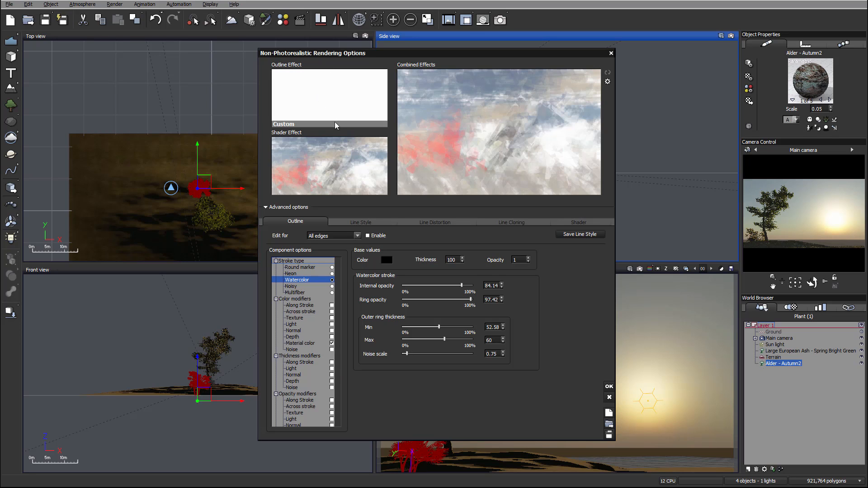
# Enable the outline for all edges and set its base thickness to 3.
pyautogui.click(367, 235)
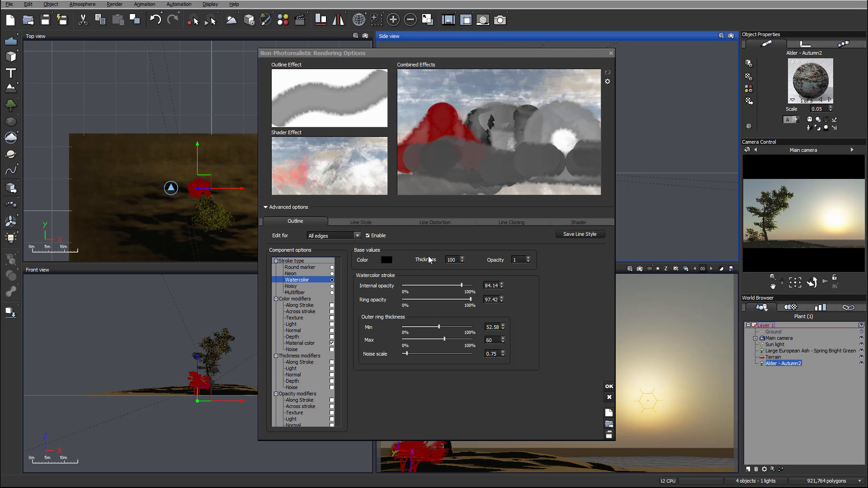
pyautogui.click(452, 259)
pyautogui.write('3')
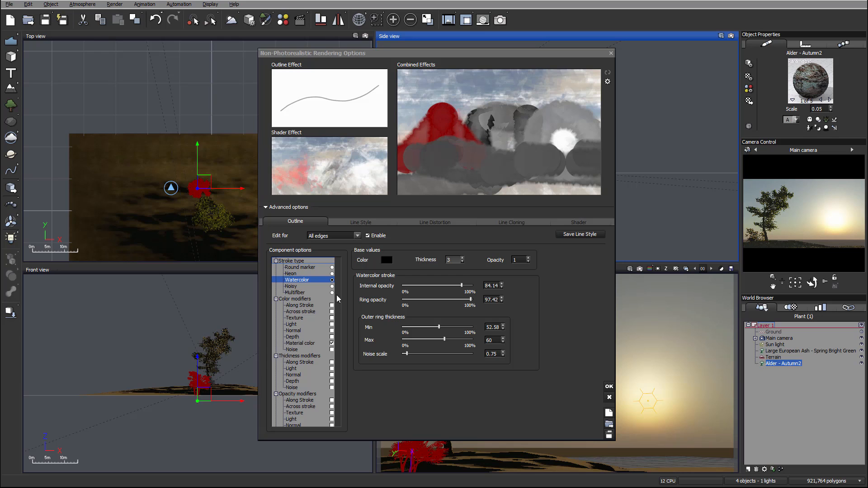
# Lower the Material color modifier's strength to 4 and keep the modifier enabled.
pyautogui.click(298, 343)
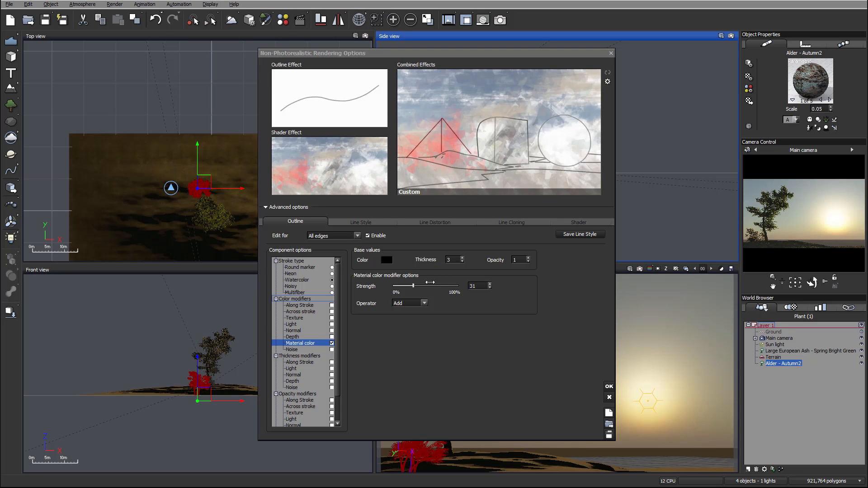
pyautogui.moveTo(426, 282); pyautogui.dragTo(411, 280)
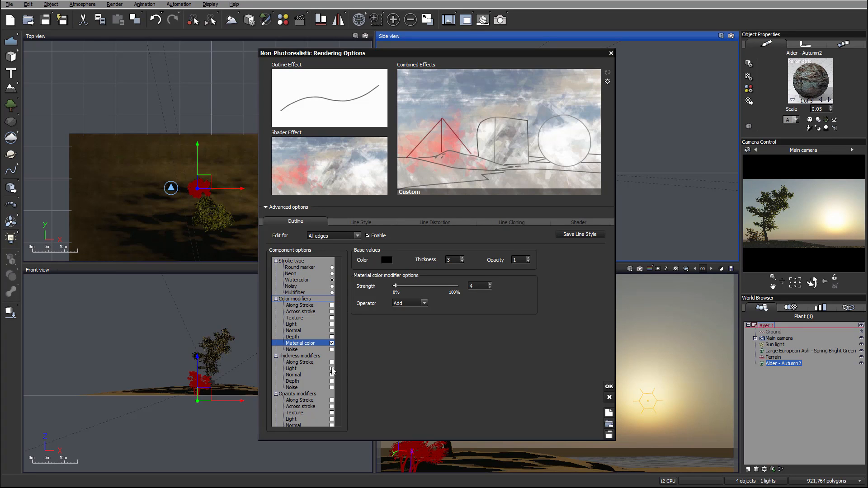
pyautogui.click(331, 343)
pyautogui.click(332, 343)
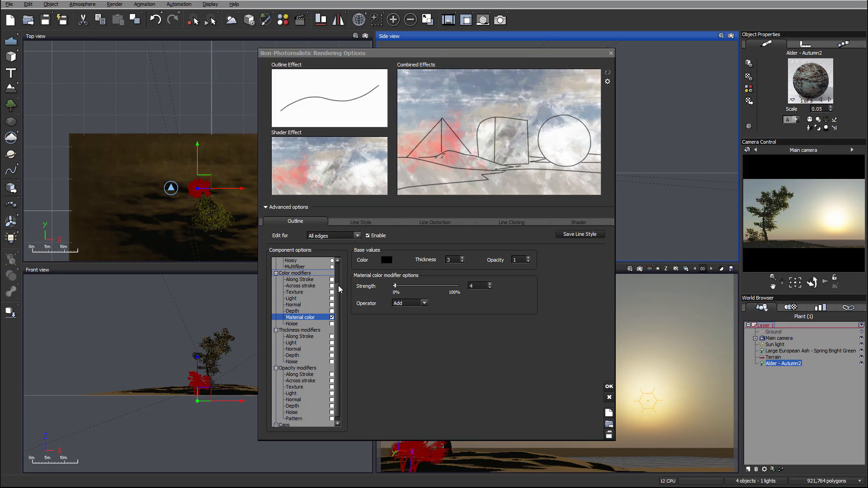
# Enable the Along Stroke thickness modifier and raise its filter curve's starting keypoint to about 0.
pyautogui.moveTo(339, 285); pyautogui.dragTo(338, 370)
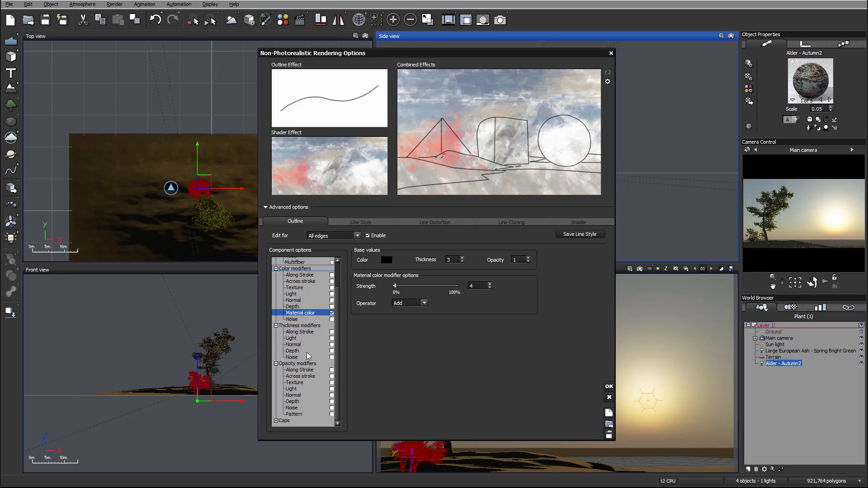
pyautogui.click(307, 332)
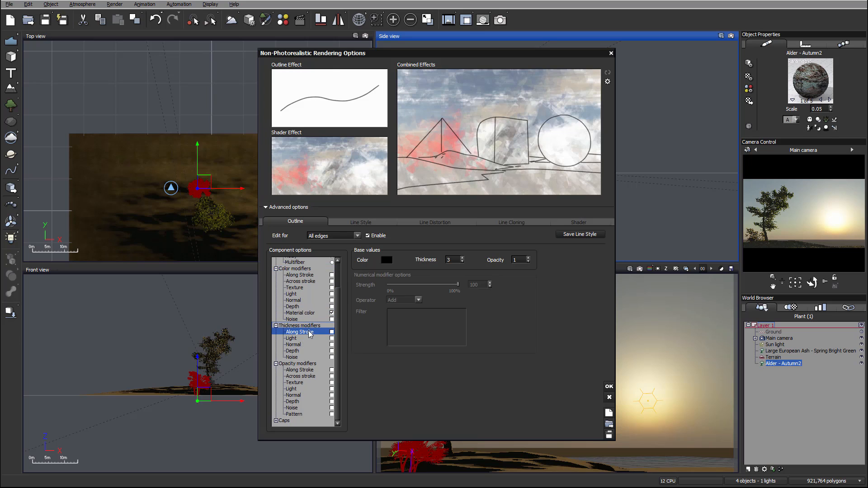
pyautogui.click(331, 332)
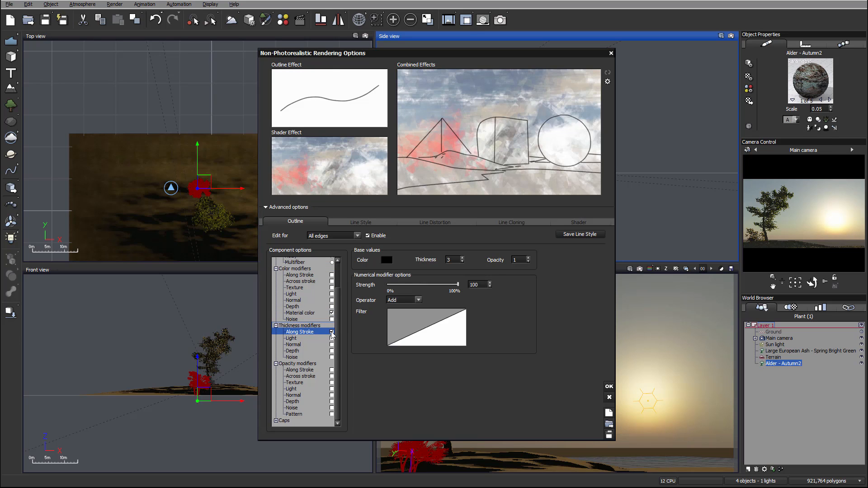
pyautogui.doubleClick(412, 327)
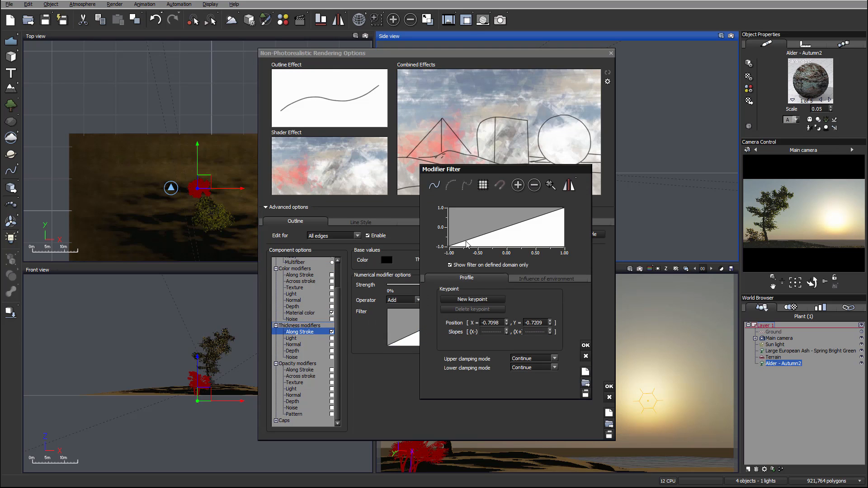
pyautogui.moveTo(448, 246); pyautogui.dragTo(441, 229)
pyautogui.click(584, 346)
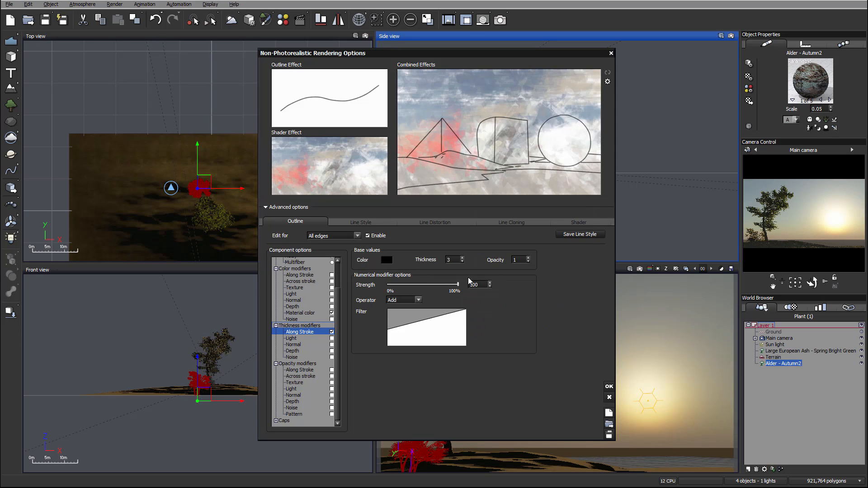
# Set the Along Stroke thickness operator to Substract and reshape its filter to fall from 1 at the start to about 0 at the end.
pyautogui.click(418, 301)
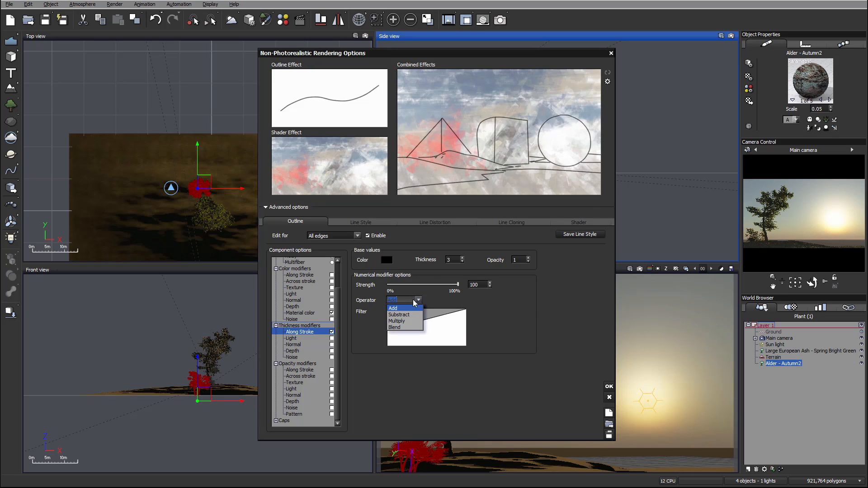
pyautogui.click(406, 321)
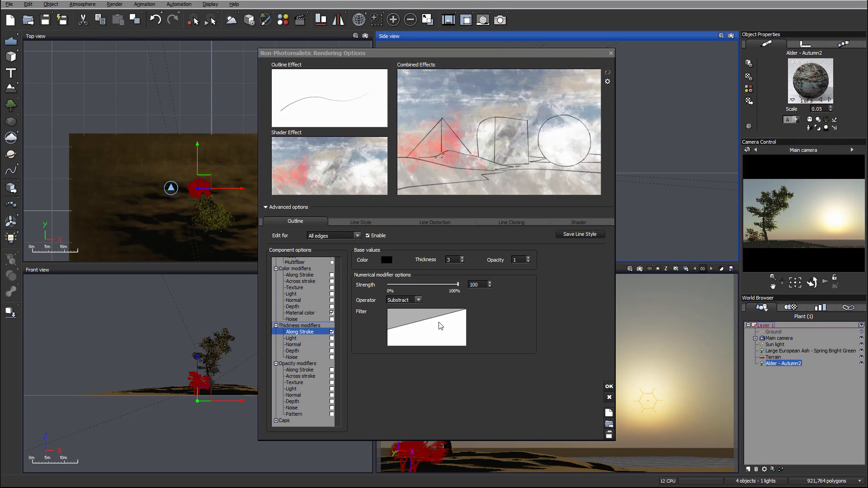
pyautogui.rightClick(440, 324)
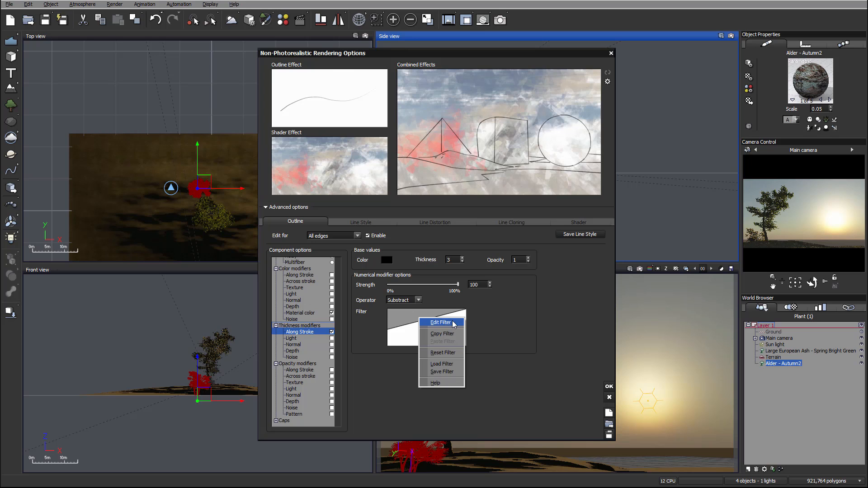
pyautogui.click(454, 324)
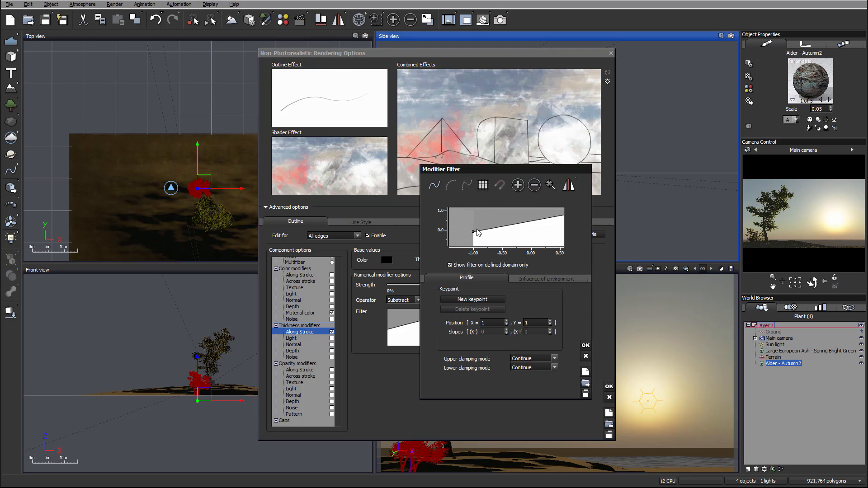
pyautogui.moveTo(474, 231); pyautogui.dragTo(471, 212)
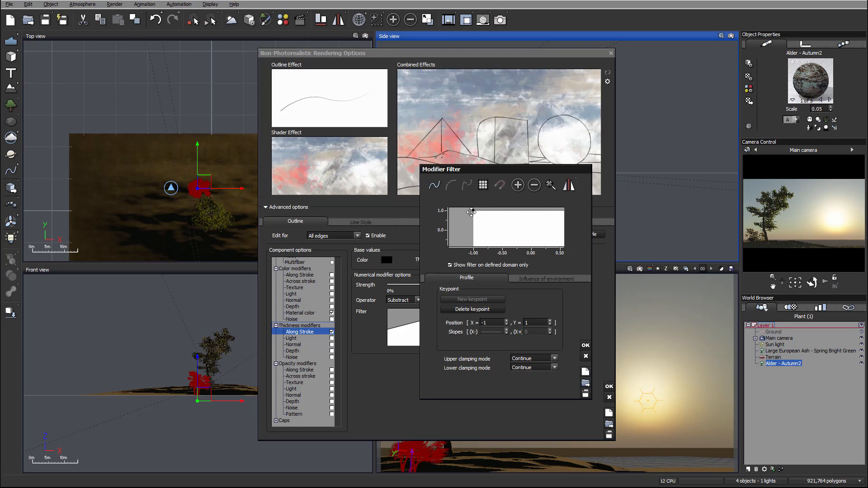
pyautogui.moveTo(527, 226); pyautogui.dragTo(467, 229)
pyautogui.moveTo(529, 215); pyautogui.dragTo(528, 235)
pyautogui.click(586, 345)
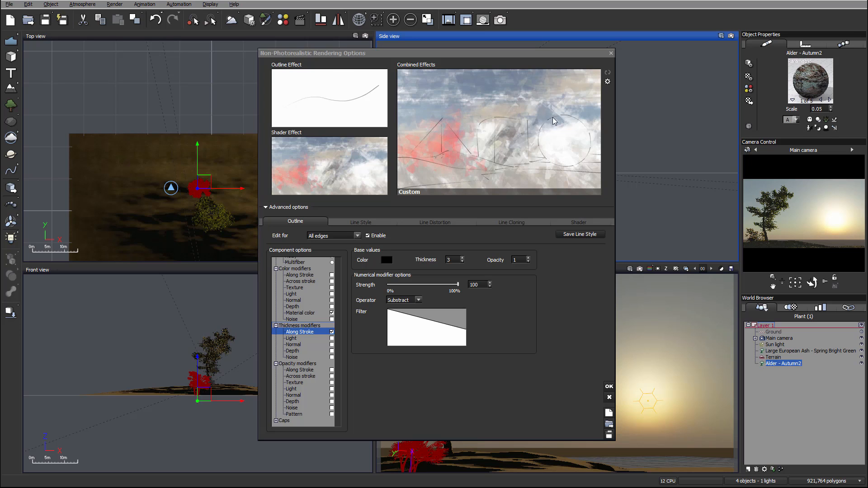
# Enable the Noise thickness modifier with 2 octaves, brightness 0.47, contrast 0.26 and a reduced strength.
pyautogui.click(295, 358)
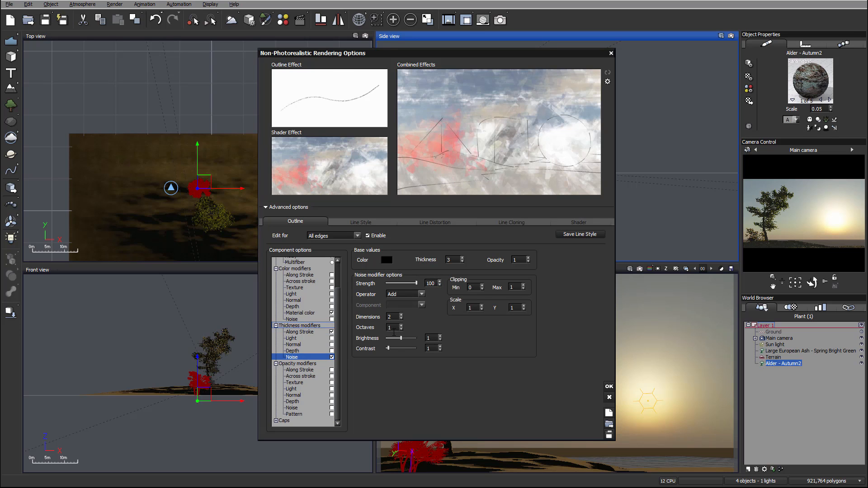
pyautogui.moveTo(401, 338); pyautogui.dragTo(388, 348)
pyautogui.click(392, 328)
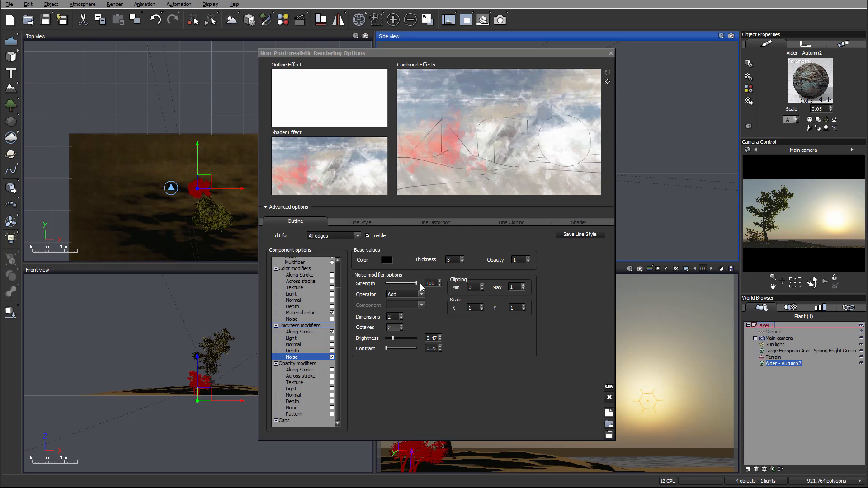
pyautogui.moveTo(416, 283); pyautogui.dragTo(406, 283)
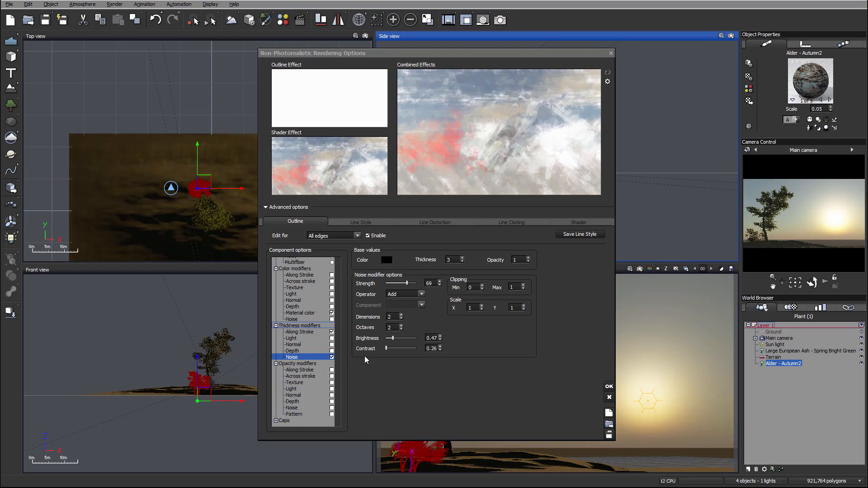
pyautogui.moveTo(407, 283); pyautogui.dragTo(393, 282)
# Enable the Along Stroke opacity modifier and reshape its filter to fall from about 1 at the start to about 0 at the end.
pyautogui.click(329, 370)
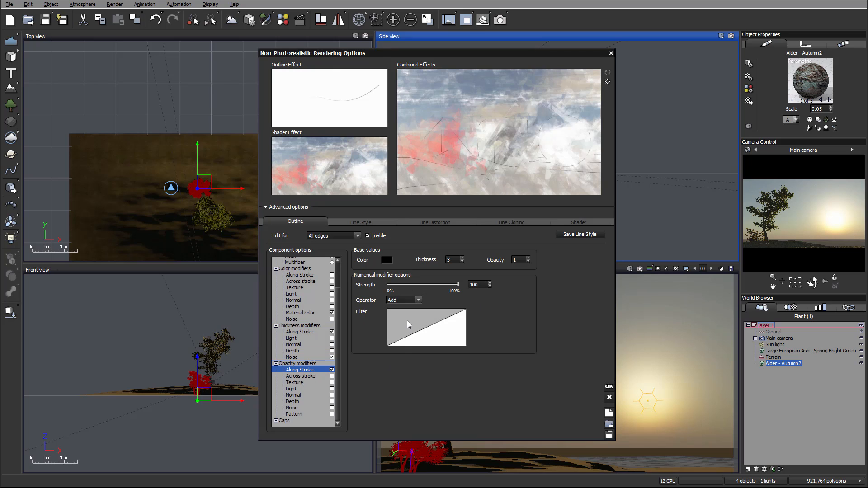
pyautogui.rightClick(408, 324)
pyautogui.click(431, 330)
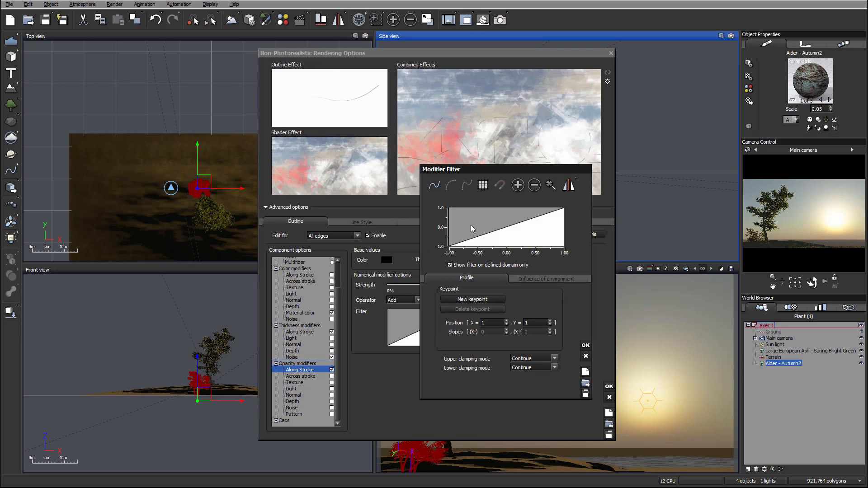
pyautogui.moveTo(449, 246); pyautogui.dragTo(445, 204)
pyautogui.moveTo(534, 235); pyautogui.dragTo(500, 240)
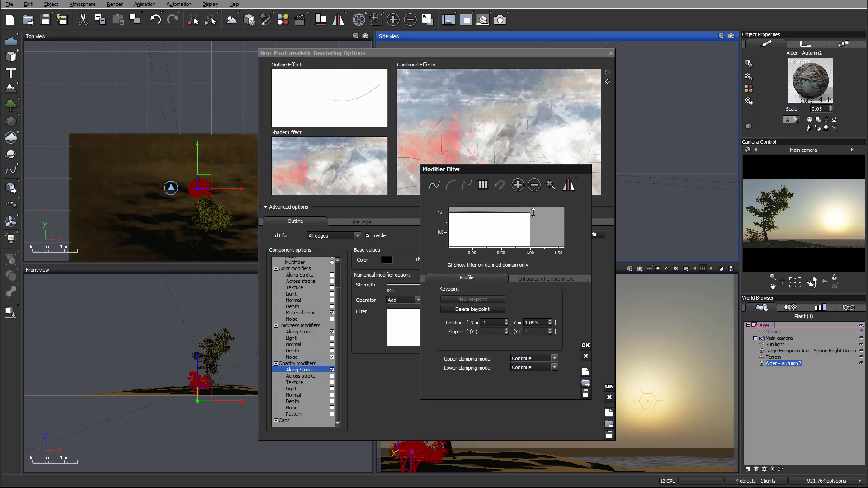
pyautogui.moveTo(533, 213); pyautogui.dragTo(533, 231)
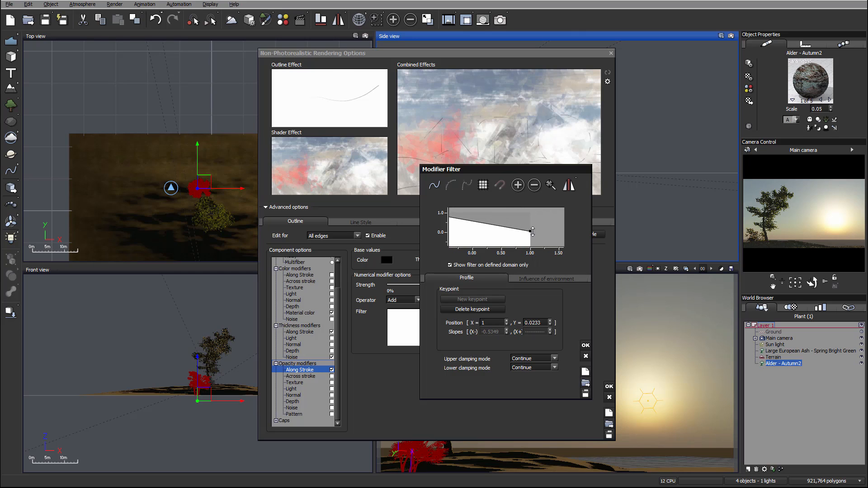
pyautogui.click(585, 345)
# Set the Along Stroke opacity modifier's strength to 39 and operator to Substract, keeping the Custom preset for the combined effect.
pyautogui.moveTo(418, 285)
pyautogui.mouseDown()
pyautogui.moveTo(457, 286)
pyautogui.moveTo(415, 284)
pyautogui.mouseUp()
pyautogui.click(409, 300)
pyautogui.click(404, 315)
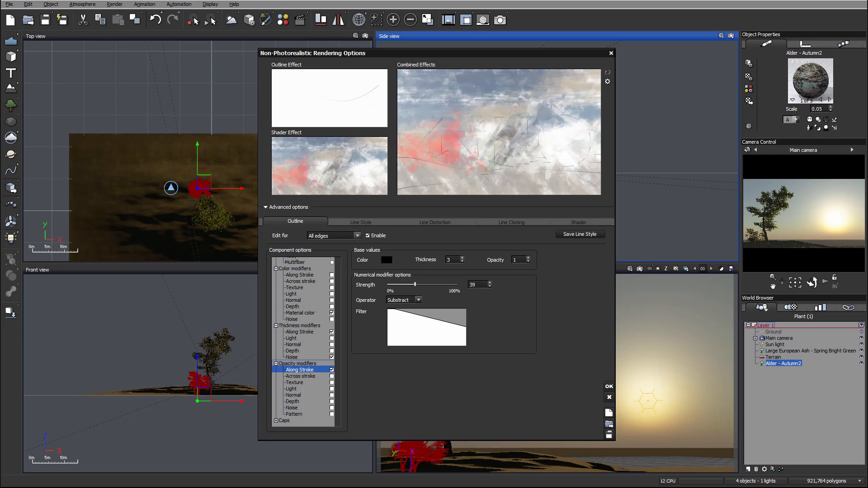
pyautogui.click(499, 192)
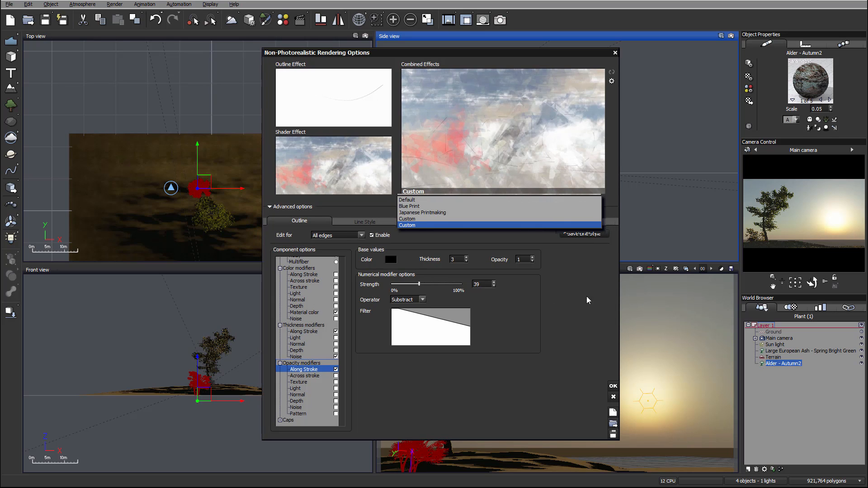
pyautogui.click(473, 225)
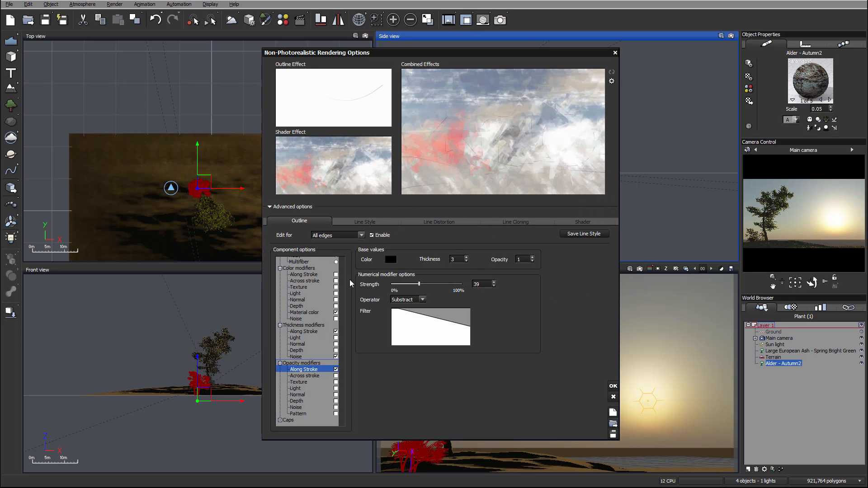
pyautogui.moveTo(343, 304); pyautogui.dragTo(345, 261)
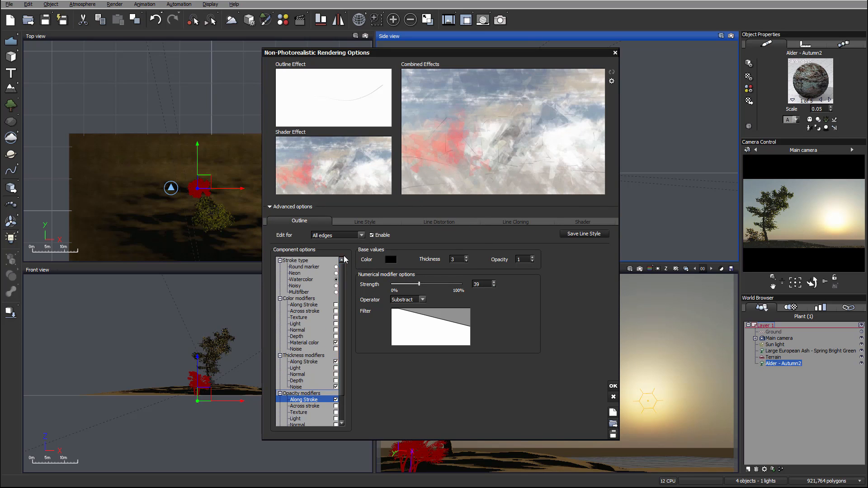
# In the line style, set the breaking angle to 137, raise the tracing precision close to Relaxed and enable Overstrokes.
pyautogui.click(352, 220)
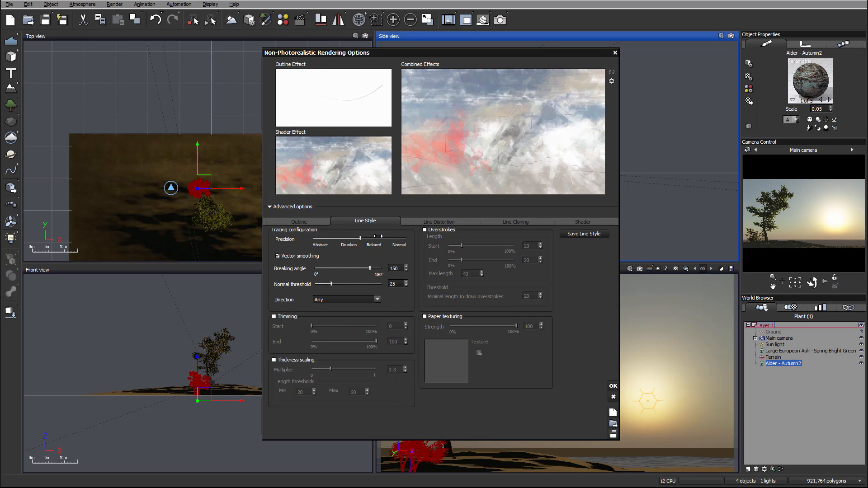
pyautogui.moveTo(376, 269); pyautogui.dragTo(370, 272)
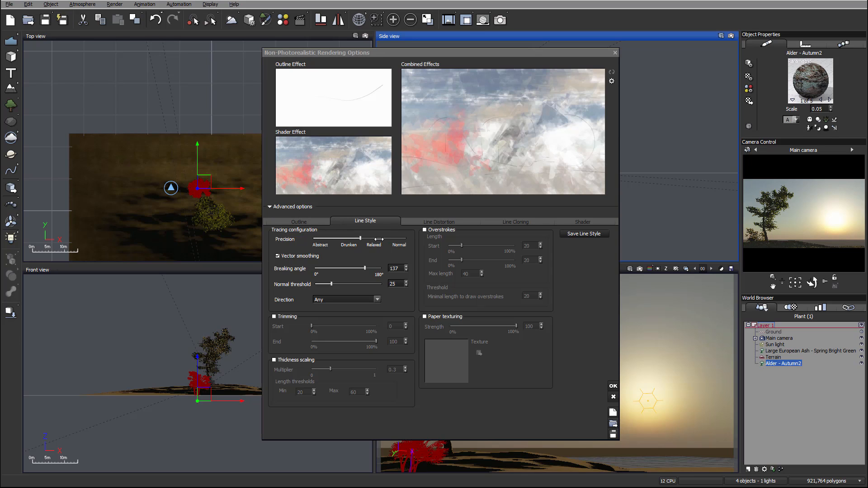
pyautogui.moveTo(376, 240); pyautogui.dragTo(381, 240)
pyautogui.click(376, 237)
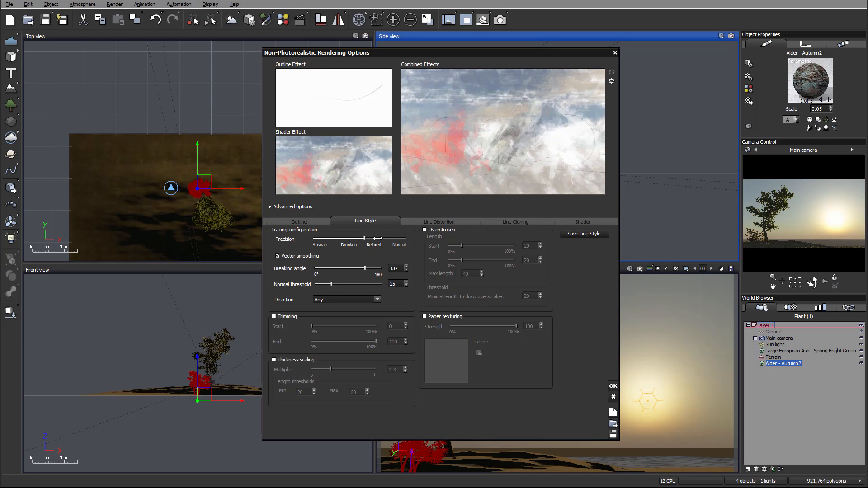
pyautogui.click(425, 229)
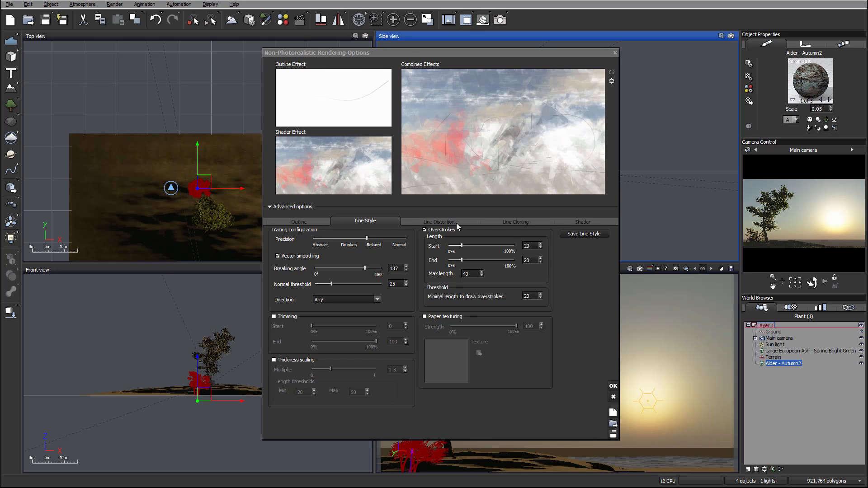
# Enable line cloning with a quantity of 13.
pyautogui.click(514, 221)
pyautogui.click(286, 231)
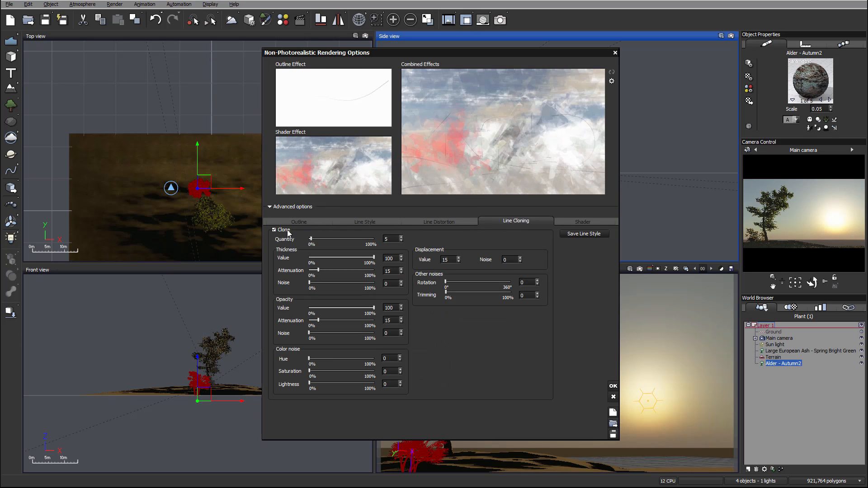
pyautogui.click(385, 239)
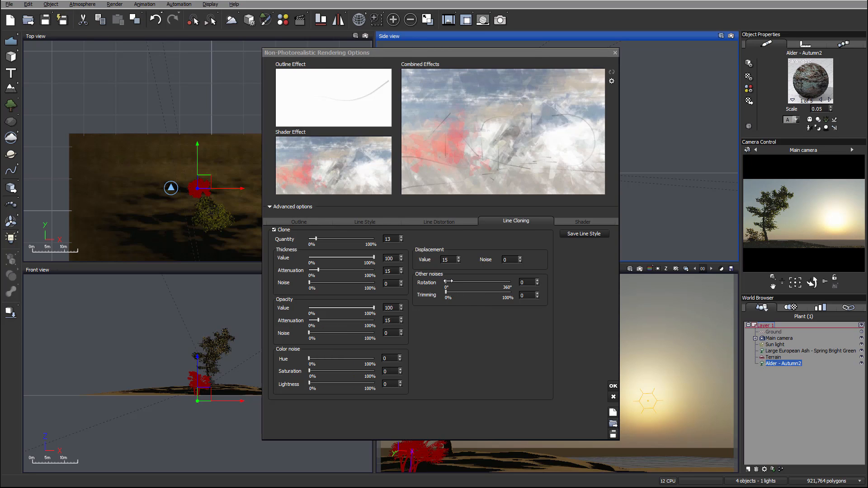
# Give the clones a rotation noise of 45, trimming noise of 6.94, displacement value of 19 and displacement noise of 12.
pyautogui.moveTo(447, 281); pyautogui.dragTo(450, 281)
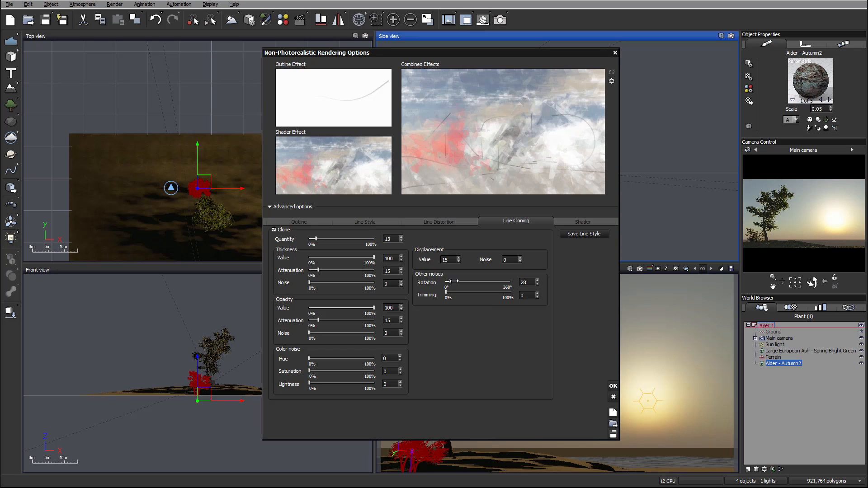
pyautogui.moveTo(446, 293); pyautogui.dragTo(449, 293)
pyautogui.click(511, 260)
pyautogui.moveTo(515, 261); pyautogui.dragTo(515, 258)
pyautogui.moveTo(458, 260); pyautogui.dragTo(458, 256)
pyautogui.press('Up')
pyautogui.press('Up')
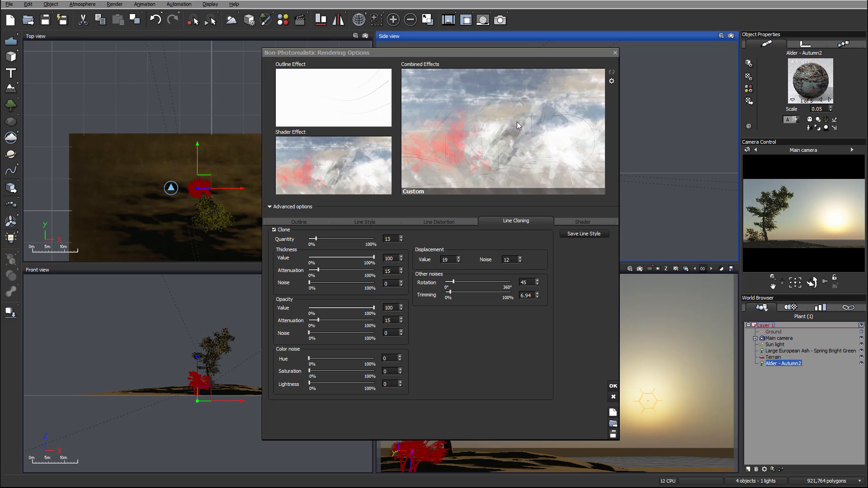
# Set the clones' displacement value to 14, displacement noise to 30, rotation noise to 38 and trimming noise to 19.44.
pyautogui.click(457, 260)
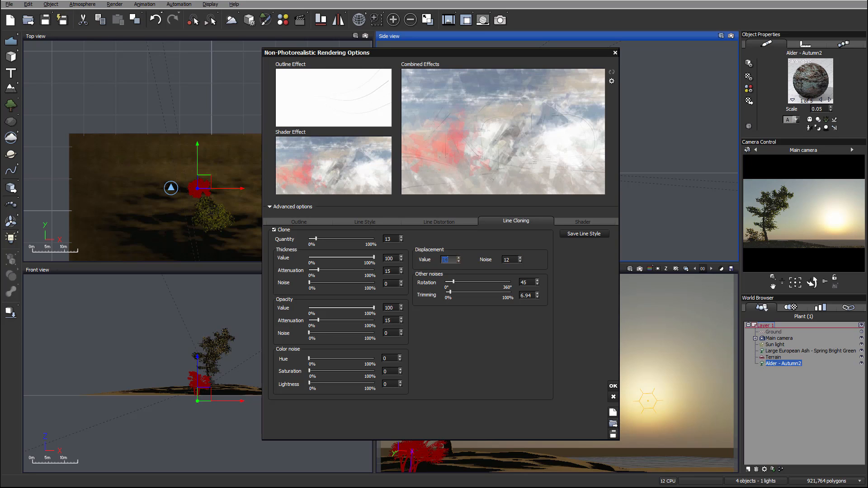
pyautogui.press('Tab')
pyautogui.moveTo(472, 279); pyautogui.dragTo(469, 292)
pyautogui.click(458, 293)
pyautogui.moveTo(460, 293); pyautogui.dragTo(460, 293)
pyautogui.click(520, 258)
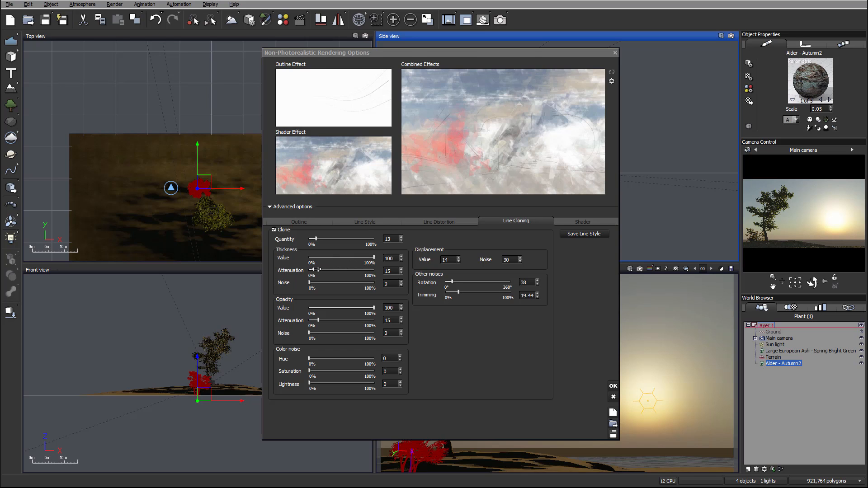
# Set the clones' thickness attenuation to 41.39 and noise to 24.31, and their opacity value to 59.72 with noise 14.58.
pyautogui.moveTo(315, 270); pyautogui.dragTo(327, 285)
pyautogui.moveTo(321, 333); pyautogui.dragTo(335, 331)
pyautogui.moveTo(373, 308); pyautogui.dragTo(347, 308)
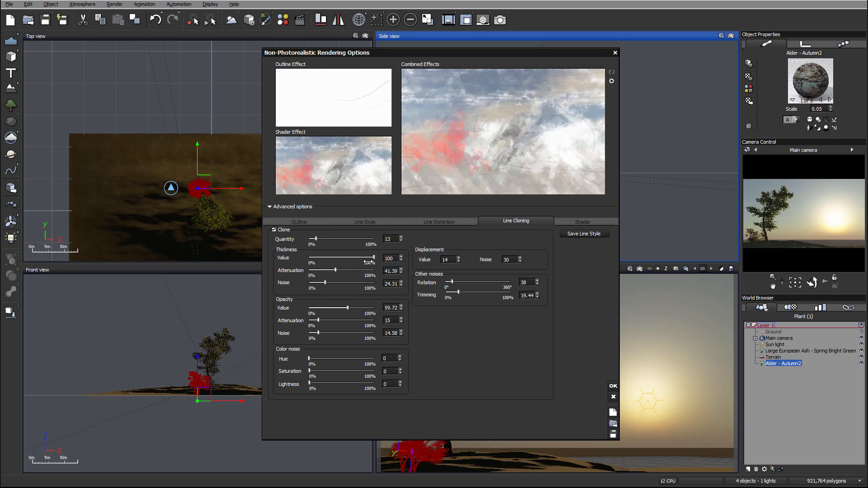
# Set the outline's base thickness to 5 and the clones' opacity to value 95.14, attenuation 11.53 and noise 22.92.
pyautogui.click(310, 220)
pyautogui.doubleClick(455, 259)
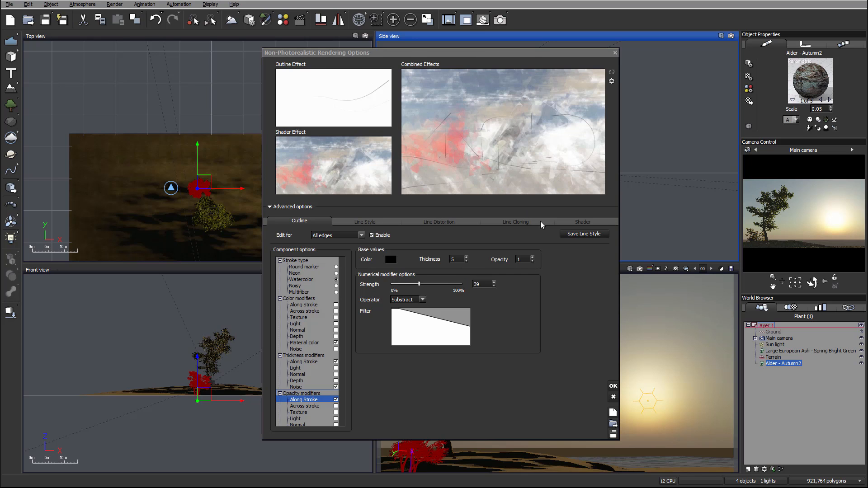
pyautogui.click(516, 221)
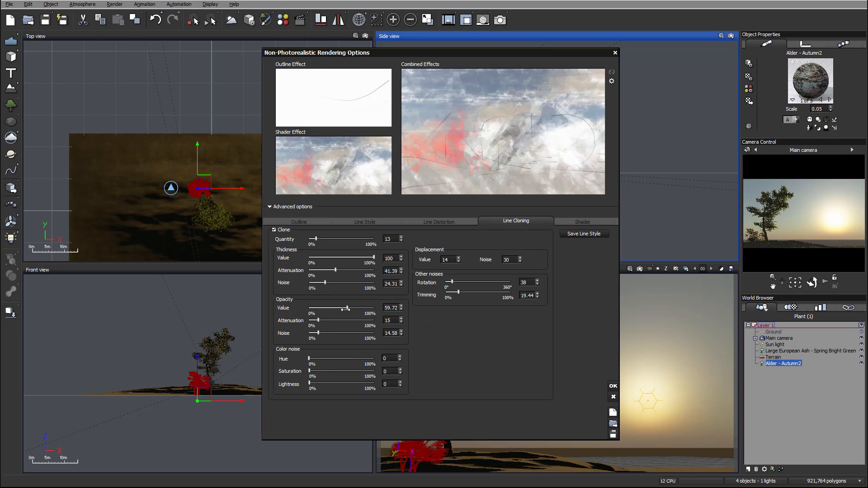
pyautogui.moveTo(350, 308)
pyautogui.mouseDown()
pyautogui.moveTo(370, 308)
pyautogui.moveTo(346, 321)
pyautogui.moveTo(353, 335)
pyautogui.mouseUp()
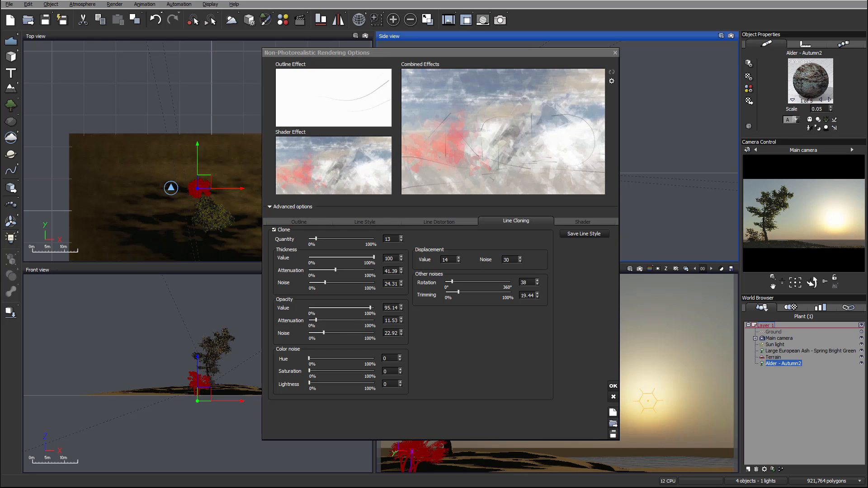
# Set the clone quantity to 27, thickness attenuation to 33.06, thickness noise to 12.5, displacement value to 11 and displacement noise to 18.
pyautogui.moveTo(322, 241); pyautogui.dragTo(330, 241)
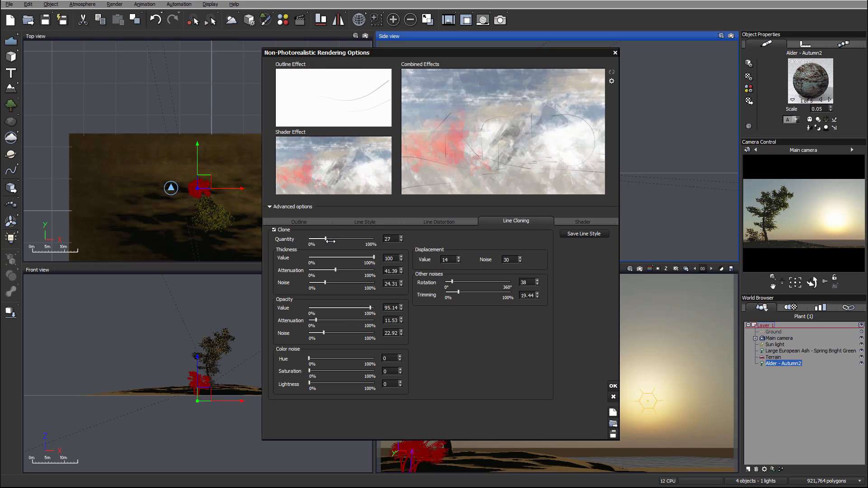
pyautogui.moveTo(332, 269); pyautogui.dragTo(319, 283)
pyautogui.doubleClick(508, 260)
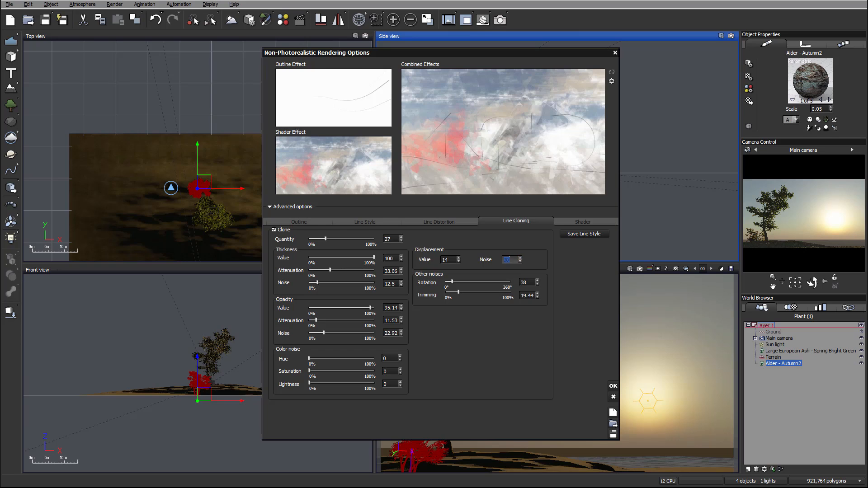
pyautogui.doubleClick(446, 259)
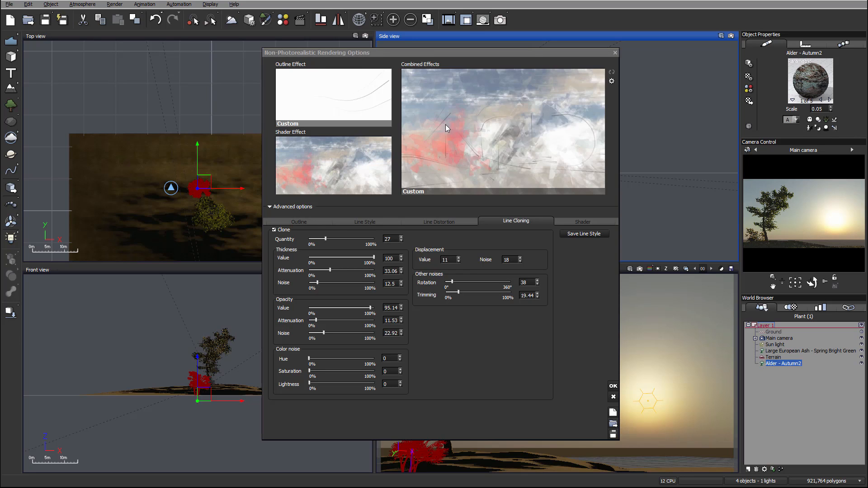
# Enable Point displacement and Geometry morphing for the line distortion.
pyautogui.click(449, 221)
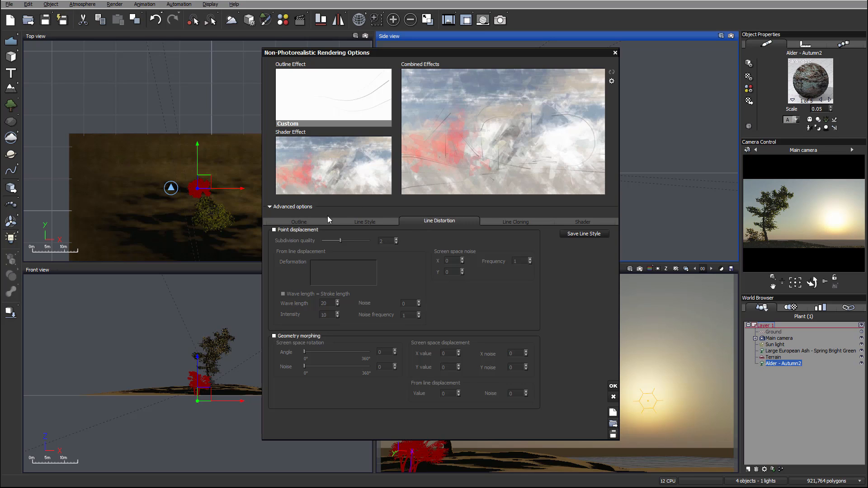
pyautogui.click(274, 229)
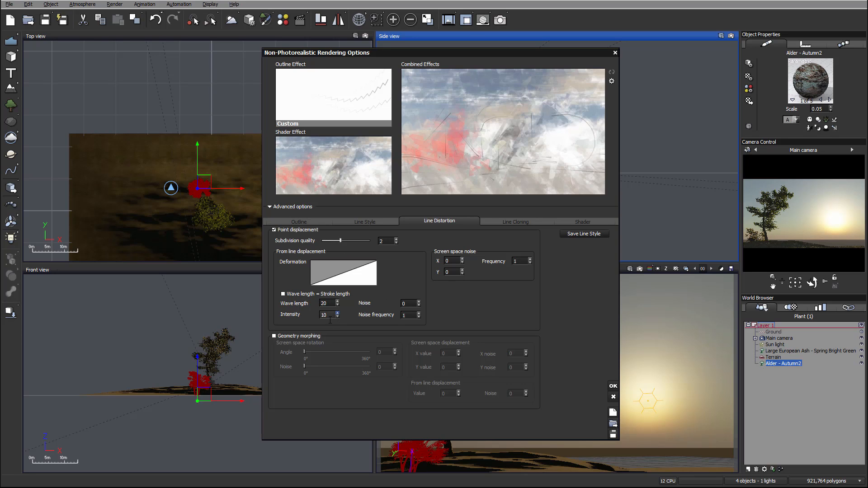
pyautogui.click(308, 336)
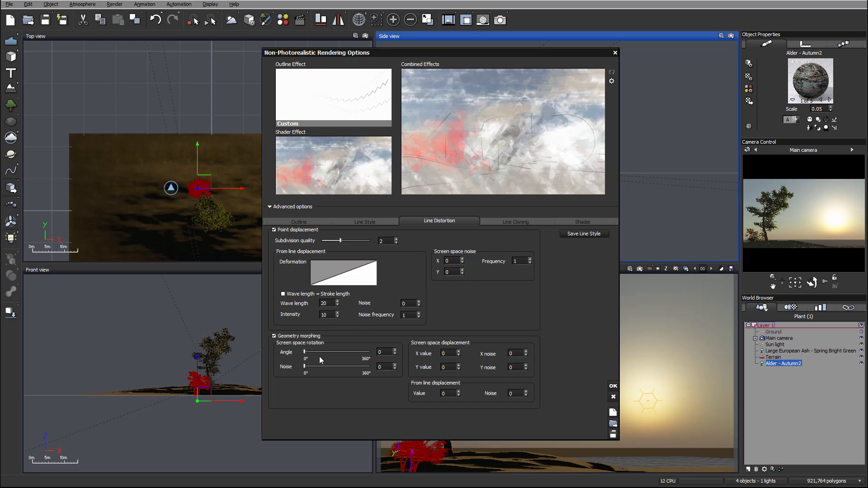
# Lower the point displacement's subdivision quality to 0.71 and set the geometry morphing rotation angle to 5.
pyautogui.moveTo(318, 353); pyautogui.dragTo(324, 352)
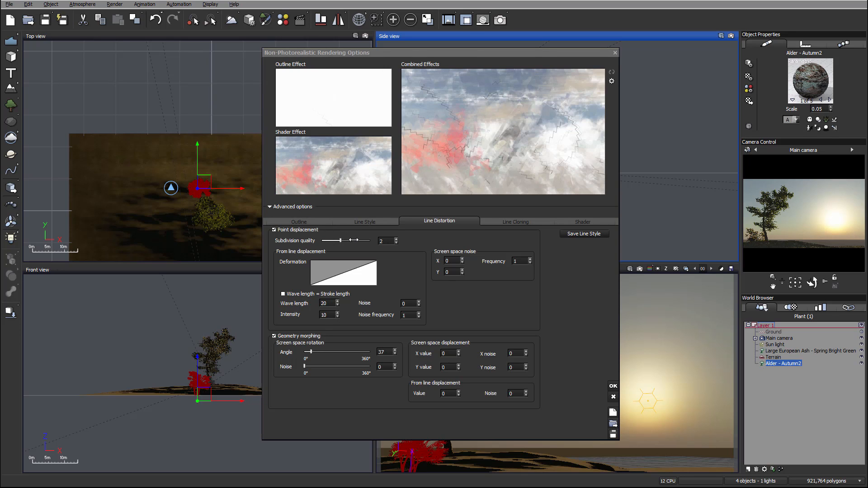
pyautogui.moveTo(352, 240); pyautogui.dragTo(345, 241)
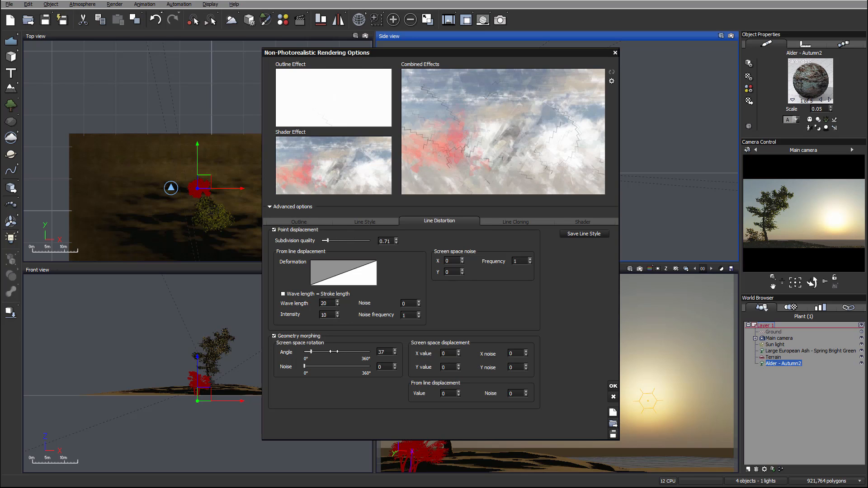
pyautogui.moveTo(336, 353); pyautogui.dragTo(330, 352)
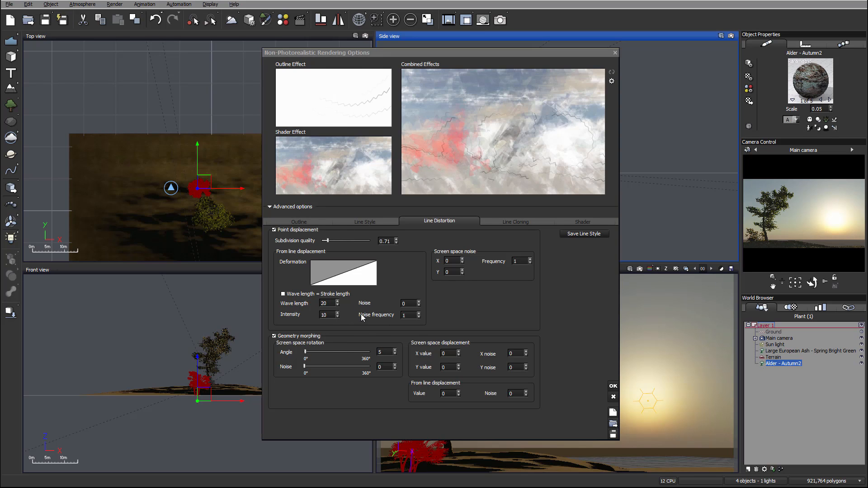
# Match the wave length to the stroke length and reshape the deformation filter into a smooth wave with a keypoint near X 0.68, Y -0.02.
pyautogui.click(284, 294)
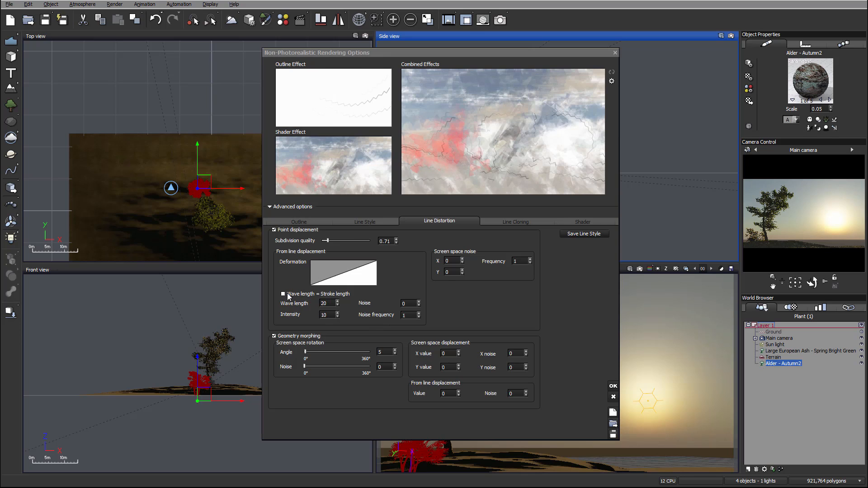
pyautogui.rightClick(340, 277)
pyautogui.click(352, 283)
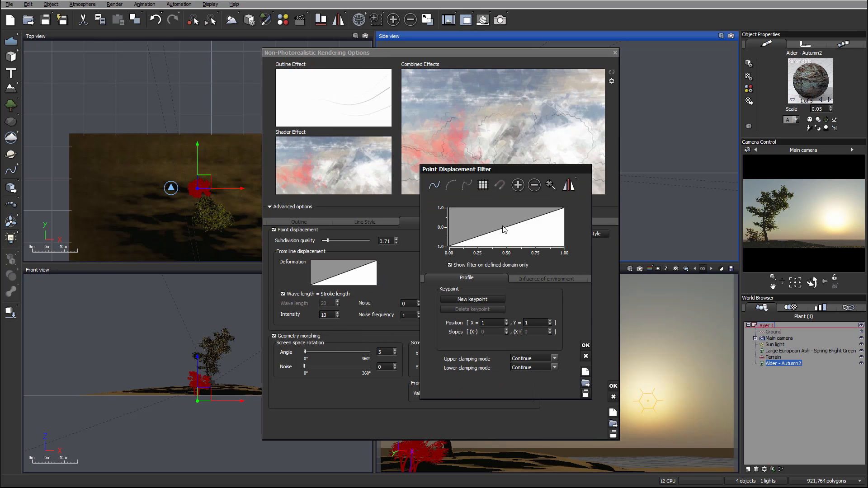
pyautogui.moveTo(503, 226); pyautogui.dragTo(527, 228)
pyautogui.click(511, 214)
pyautogui.click(451, 184)
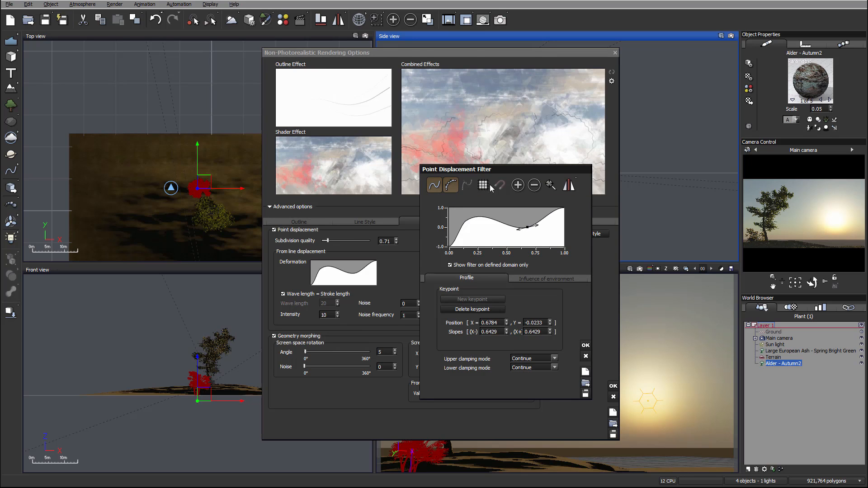
pyautogui.click(585, 345)
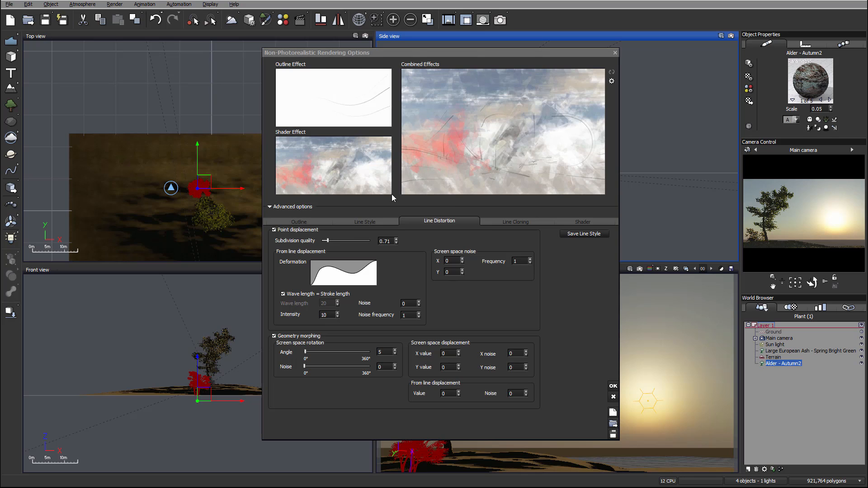
# Set the hatch shader's thickness to 150 and the main strokes' quantity multiplier to 10, and accept the non-photorealistic rendering options.
pyautogui.click(584, 219)
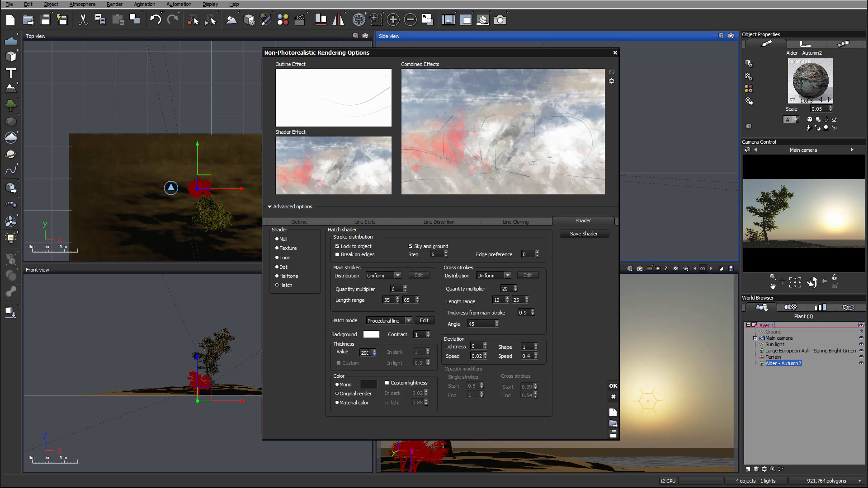
pyautogui.click(370, 354)
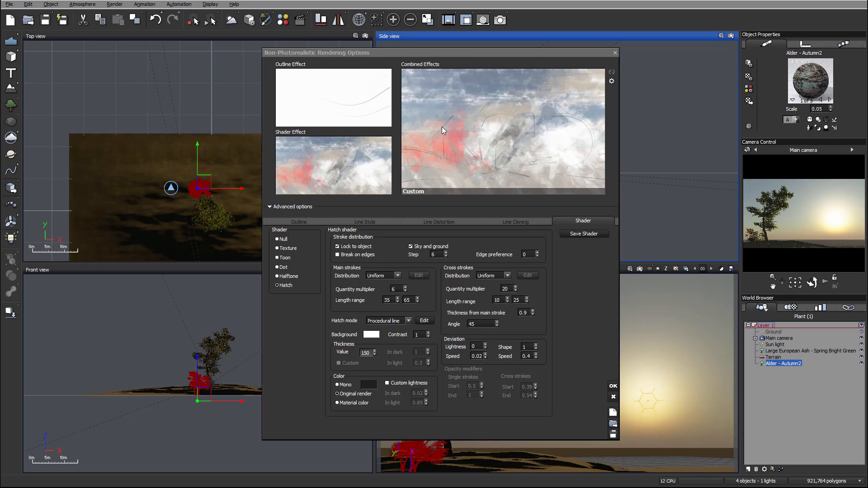
pyautogui.click(395, 289)
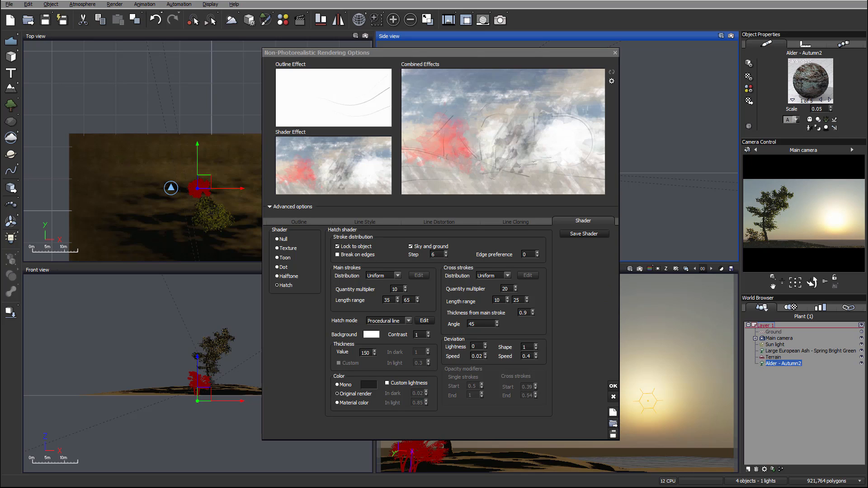
pyautogui.press('Return')
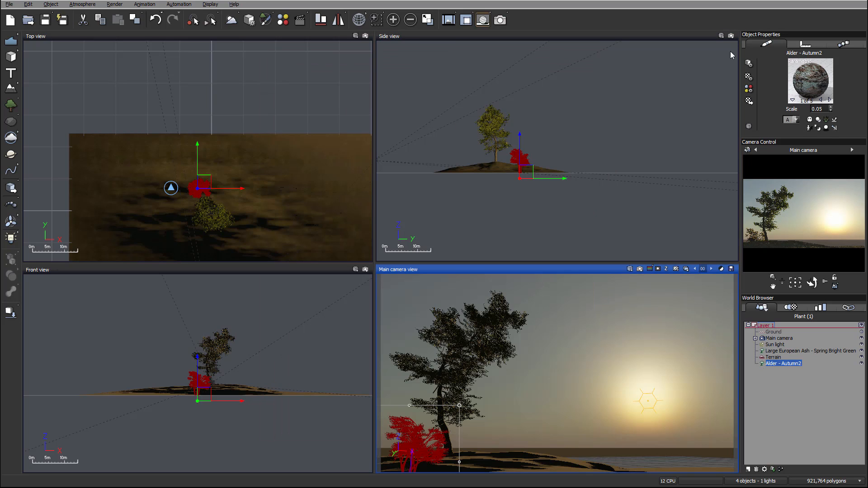
# Review the scene's render options and accept them.
pyautogui.click(483, 20)
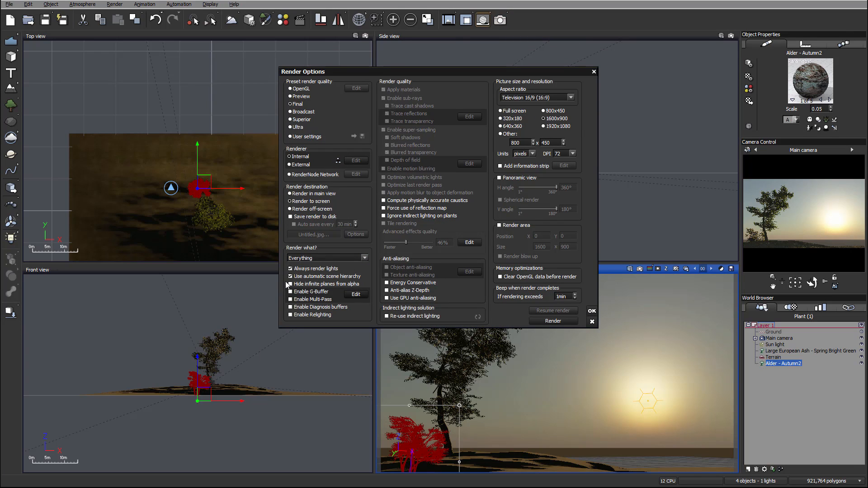
pyautogui.click(591, 311)
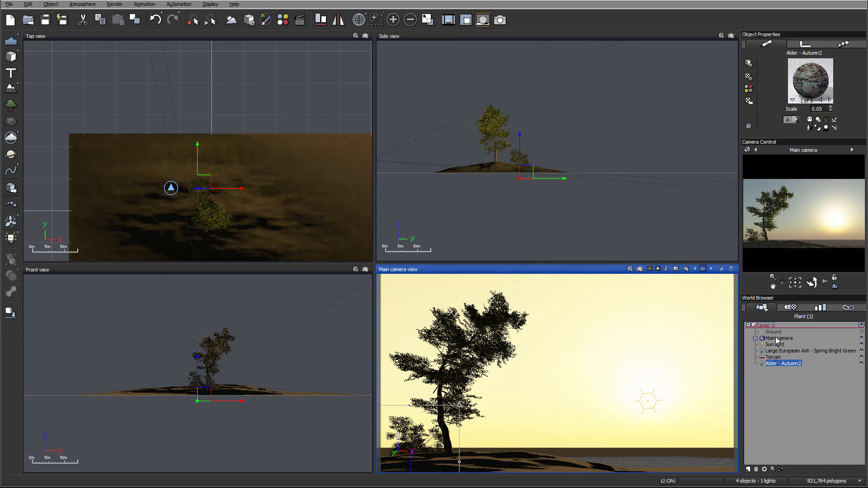
# Apply the Blue Print non-photorealistic style to the main camera and render the scene, accepting the post-render options.
pyautogui.doubleClick(777, 338)
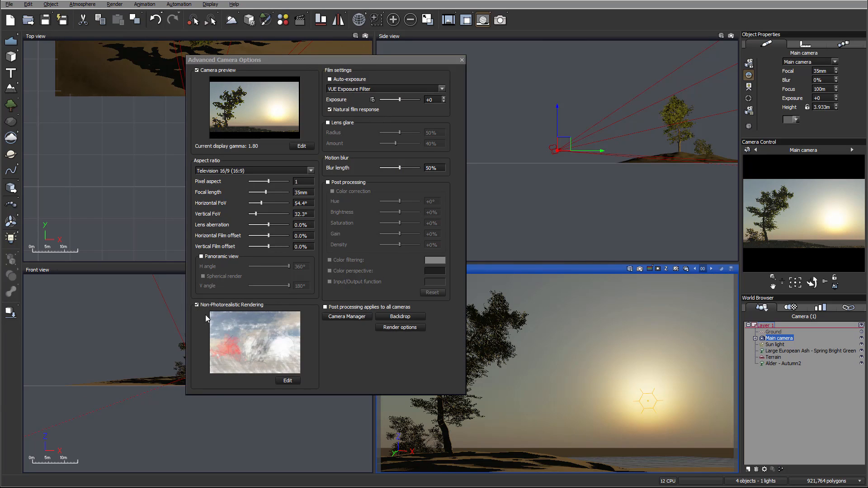
pyautogui.click(256, 370)
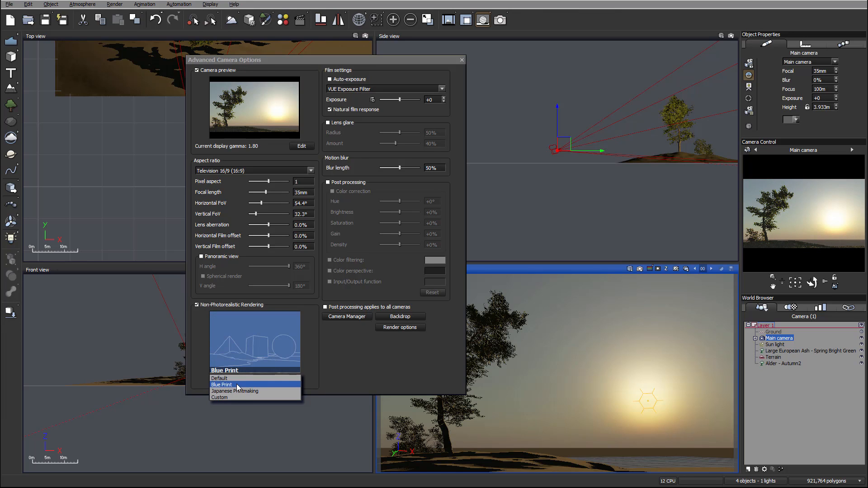
pyautogui.click(237, 385)
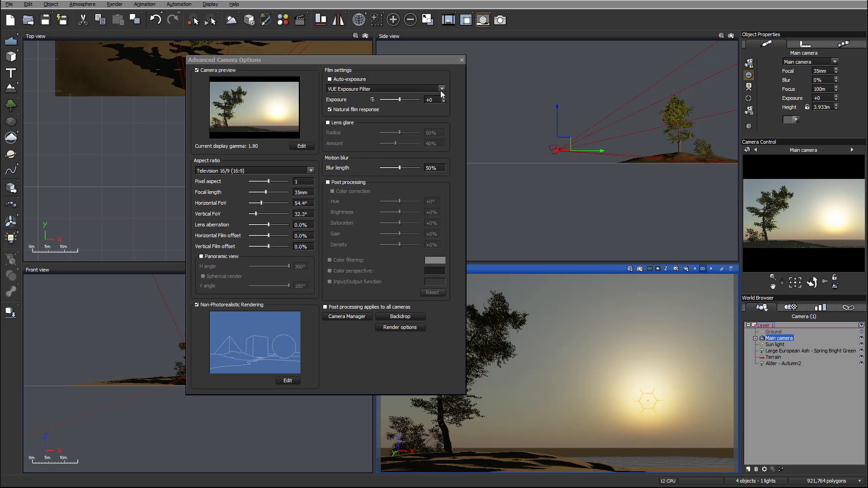
pyautogui.click(462, 61)
pyautogui.click(501, 20)
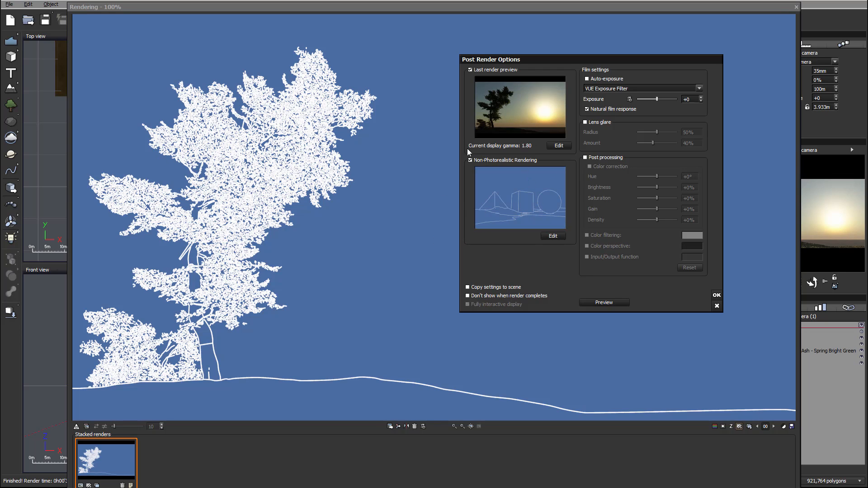
pyautogui.click(716, 295)
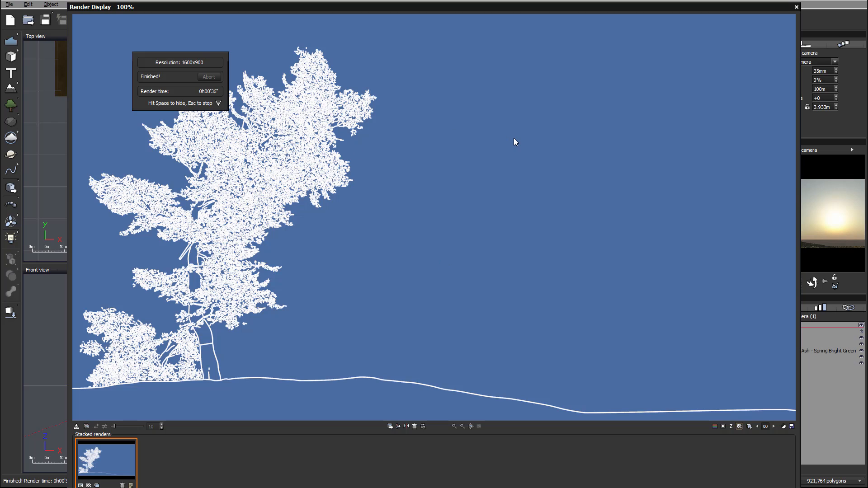
# Replace the finished render's non-photorealistic style with the most recent custom watercolor style through the post-render options.
pyautogui.click(783, 427)
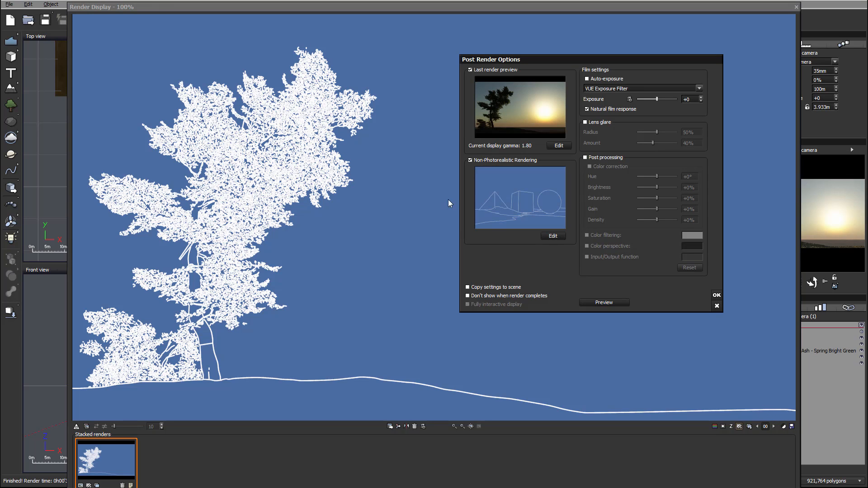
pyautogui.click(553, 236)
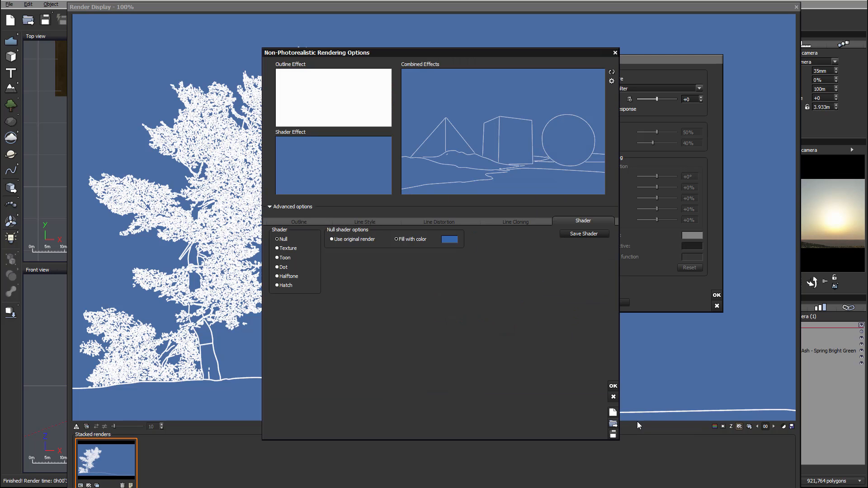
pyautogui.click(613, 424)
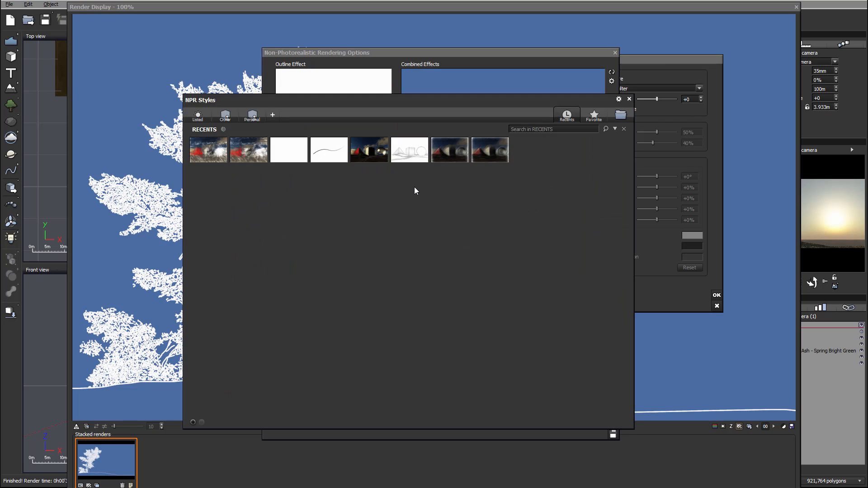
pyautogui.doubleClick(208, 149)
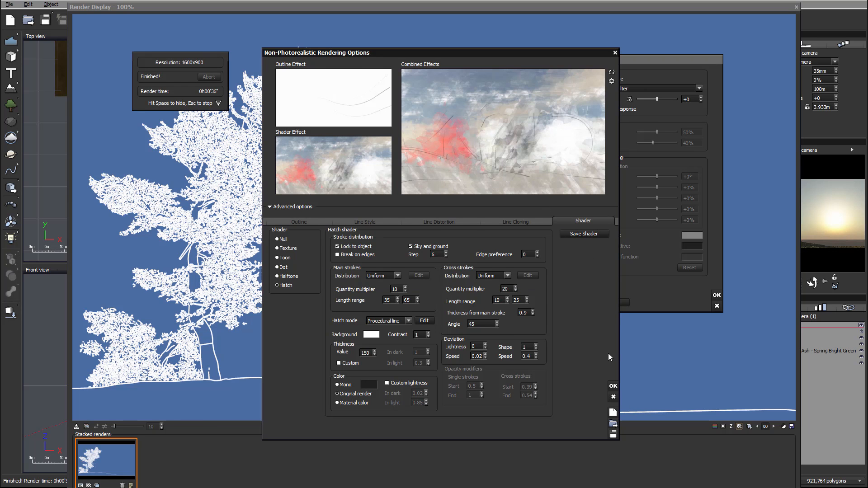
pyautogui.click(613, 386)
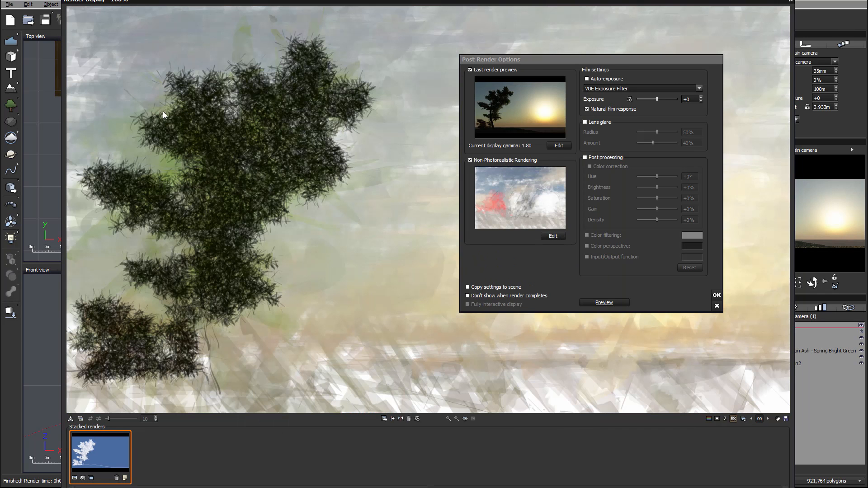
pyautogui.moveTo(536, 56); pyautogui.dragTo(536, 96)
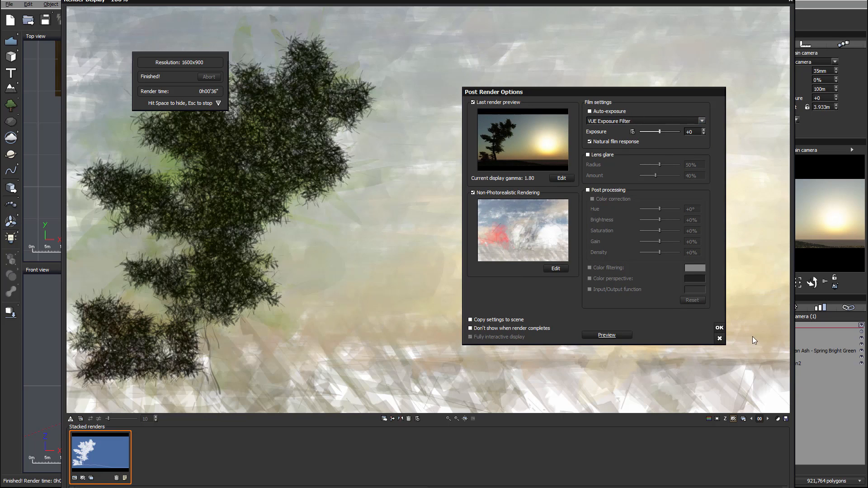
pyautogui.click(718, 329)
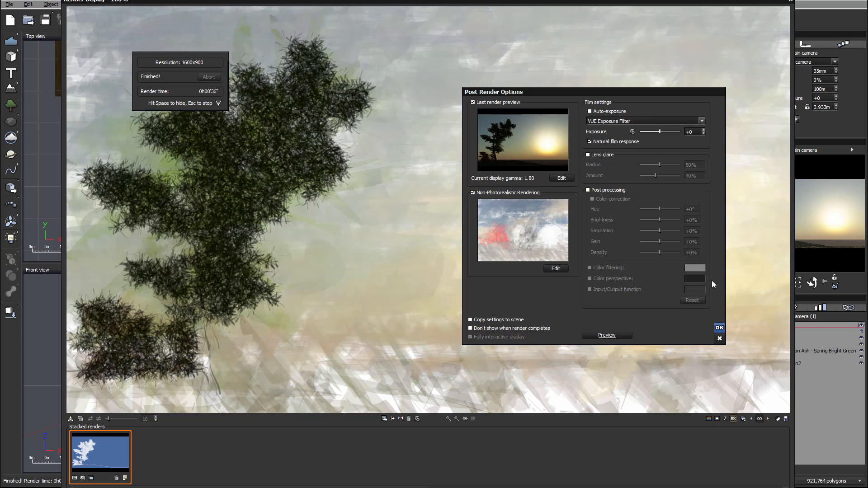